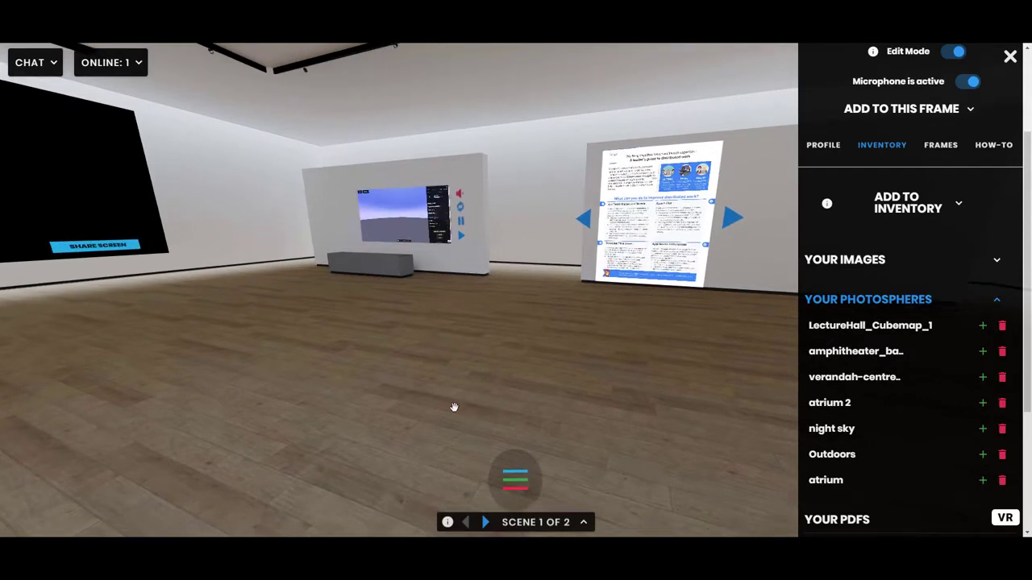
# Step: Review the options for adding content to this frame and the list of saved photospheres in the inventory
pyautogui.click(839, 303)
pyautogui.scroll(2, 867, 338)
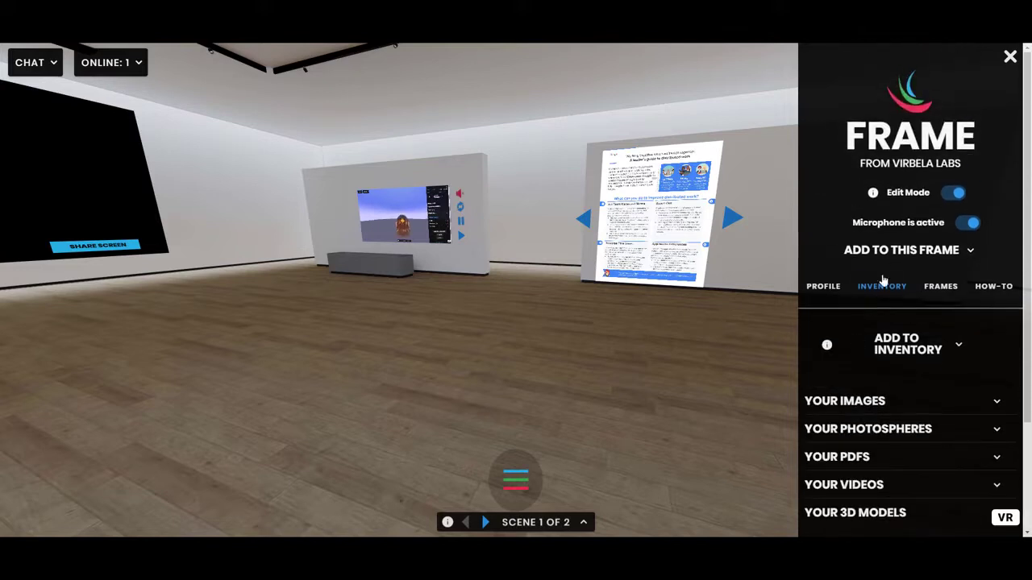
pyautogui.click(877, 252)
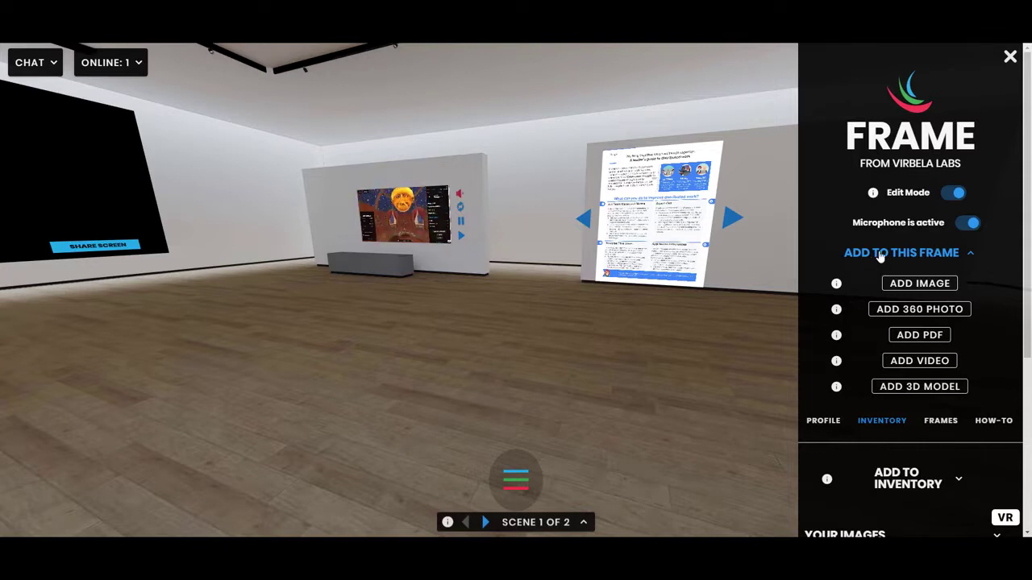
pyautogui.click(907, 252)
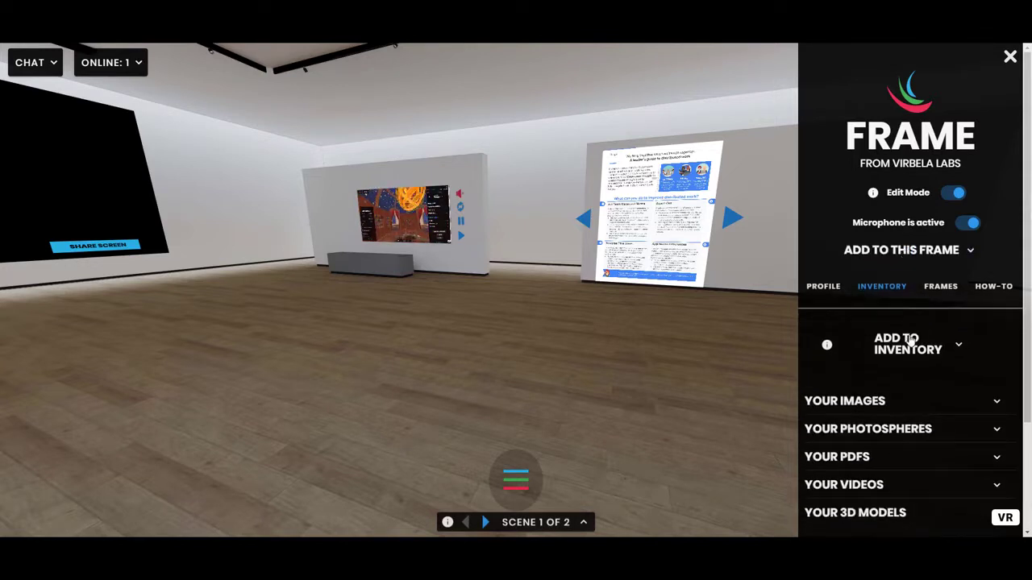
pyautogui.scroll(-1, 887, 405)
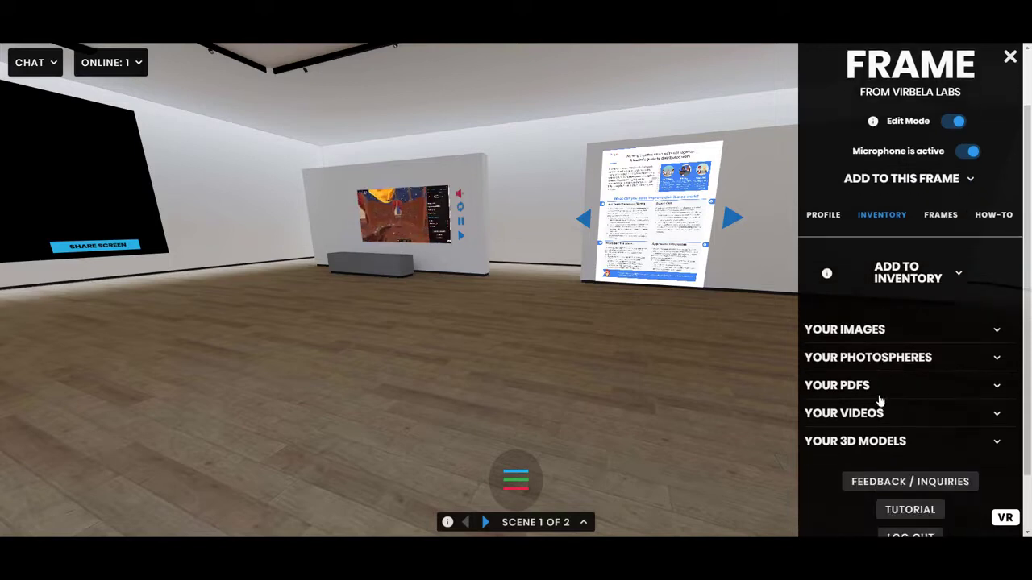
pyautogui.click(866, 358)
pyautogui.scroll(-1, 965, 401)
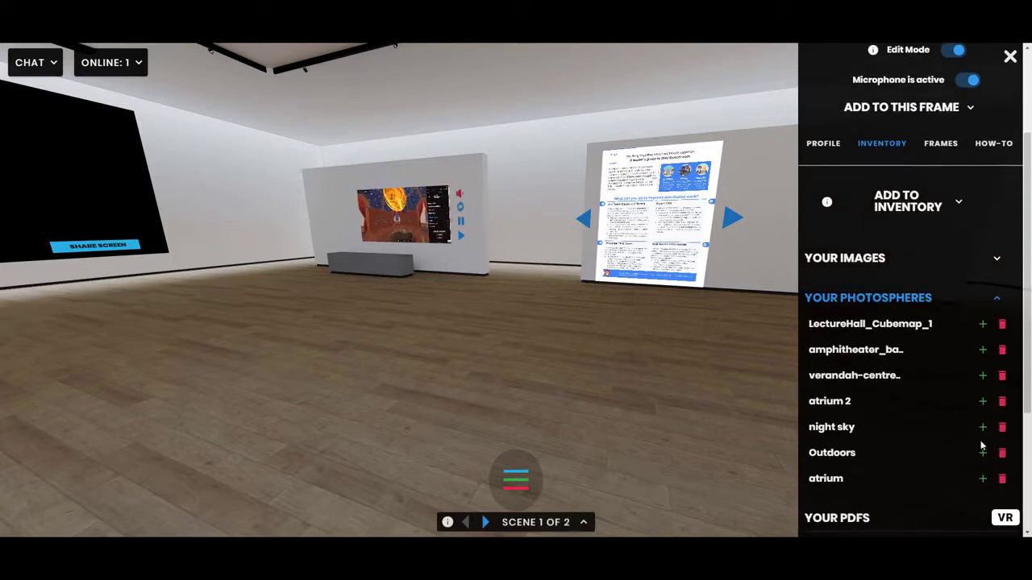
pyautogui.click(916, 299)
# Step: Add the Outdoors photosphere from the inventory to the gallery in front of the document and image walls
pyautogui.moveTo(396, 382); pyautogui.dragTo(574, 411)
pyautogui.press('w')
pyautogui.moveTo(475, 353); pyautogui.dragTo(576, 346)
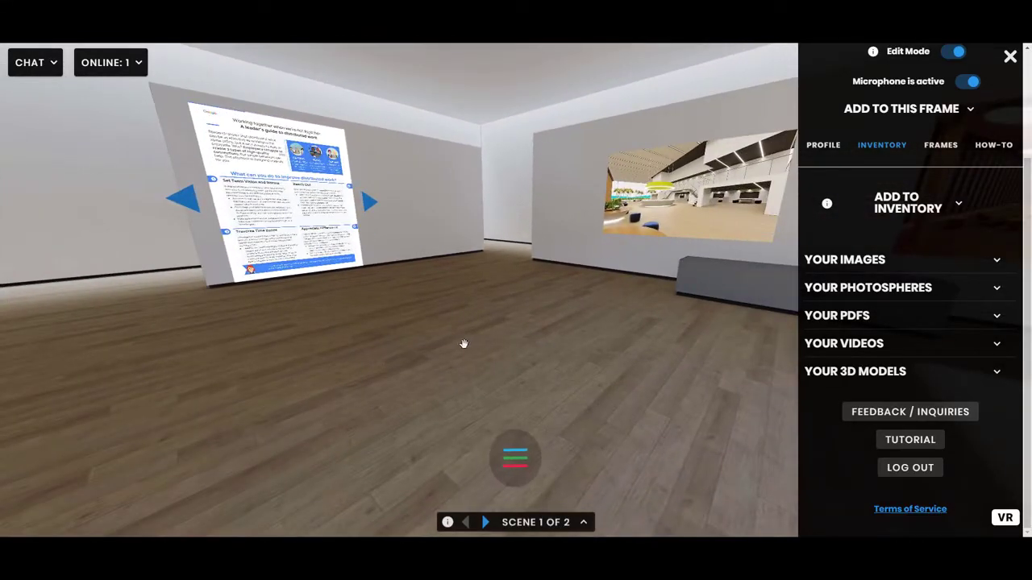
pyautogui.moveTo(465, 337); pyautogui.dragTo(440, 347)
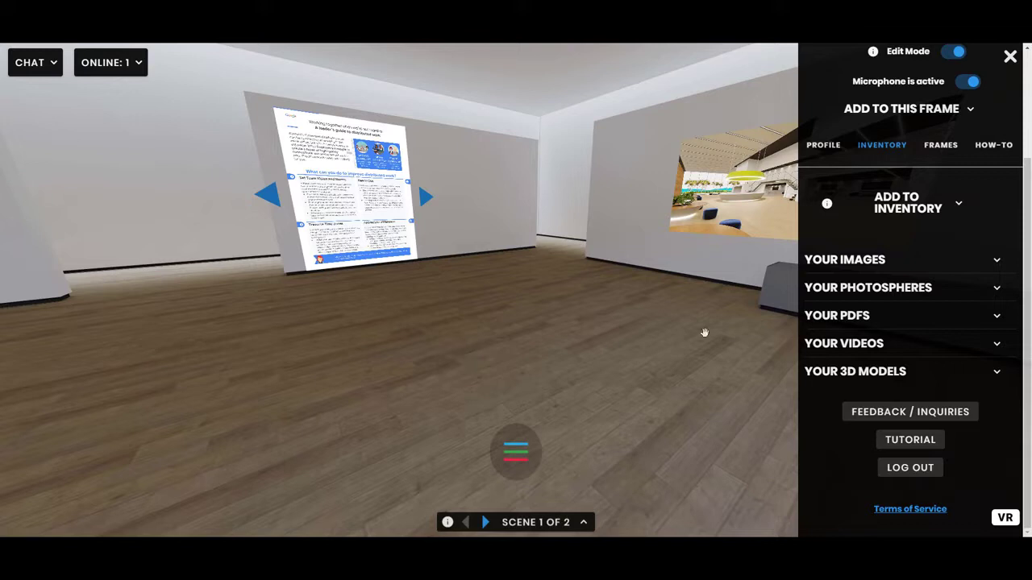
pyautogui.scroll(3, 871, 311)
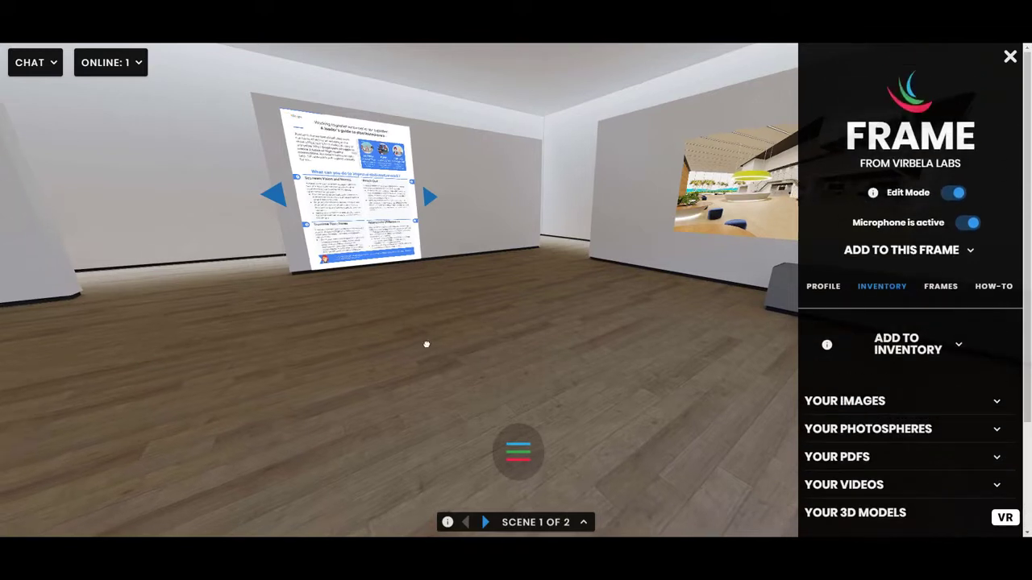
pyautogui.scroll(-1, 884, 437)
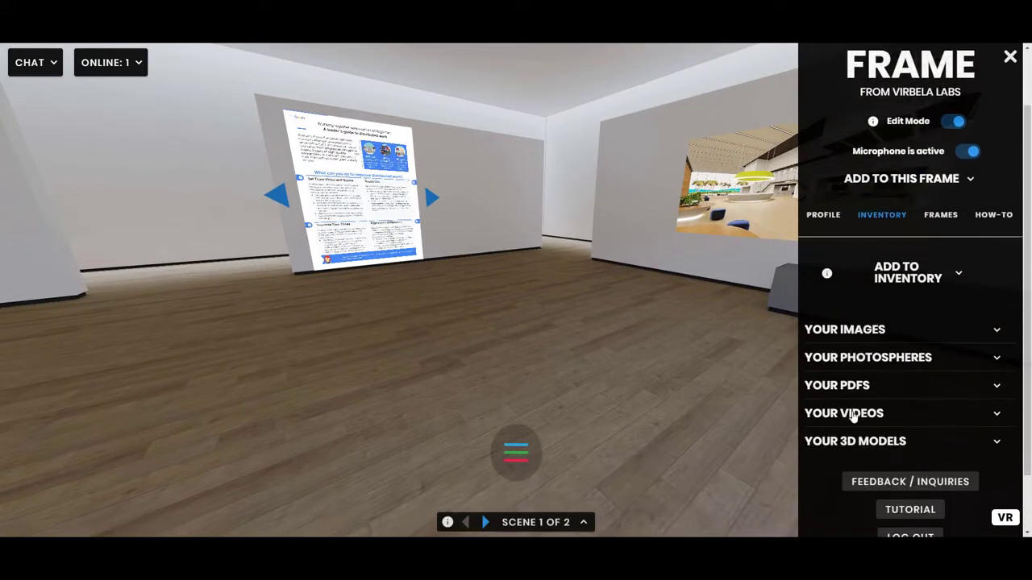
pyautogui.click(876, 358)
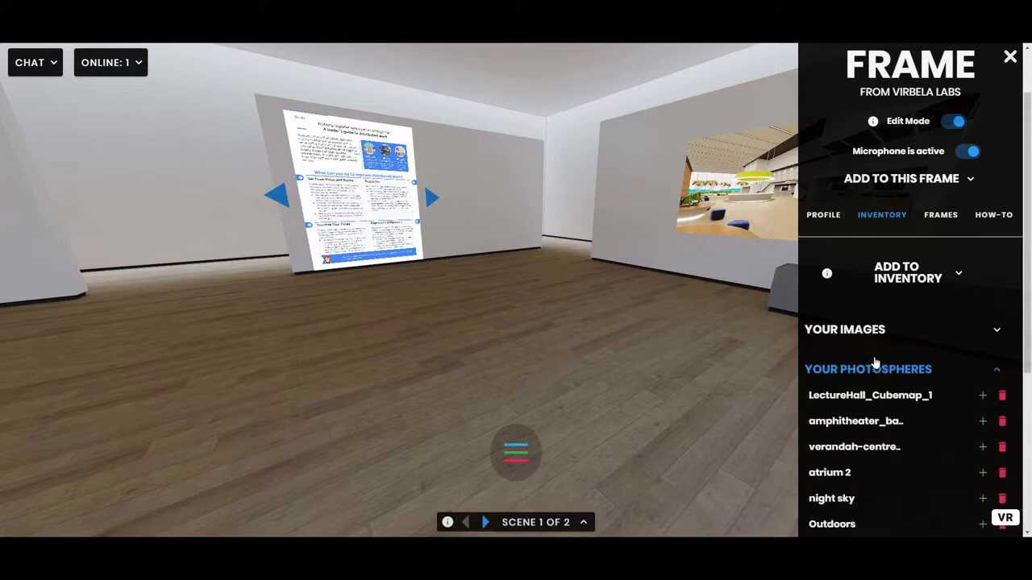
pyautogui.scroll(-2, 874, 360)
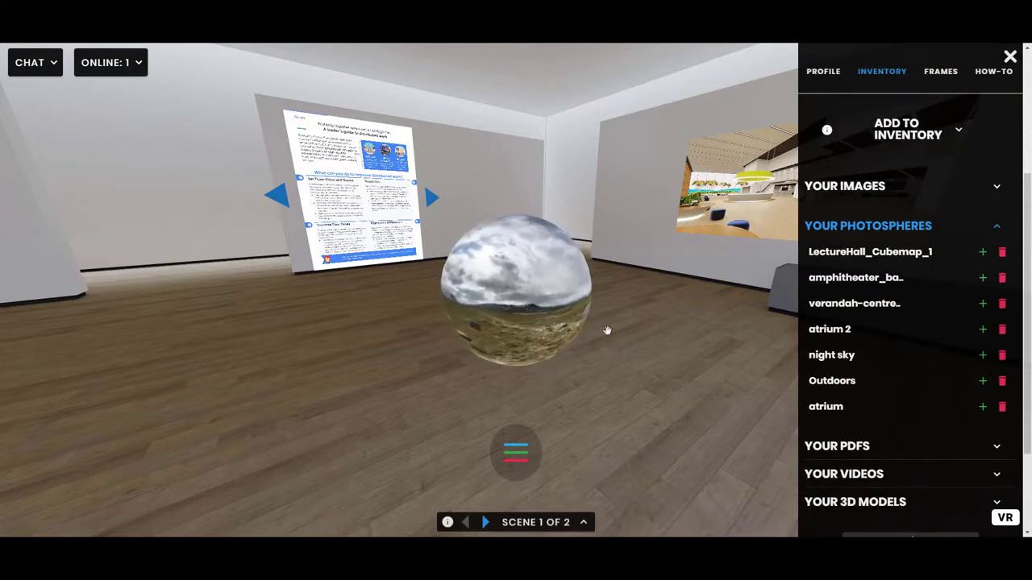
# Step: Place the Outdoors photosphere in the corner by the gap between the document wall and the atrium image wall
pyautogui.press('d')
pyautogui.press('a')
pyautogui.moveTo(497, 333); pyautogui.dragTo(525, 325)
pyautogui.press('d')
pyautogui.click(525, 324)
pyautogui.scroll(1, 929, 190)
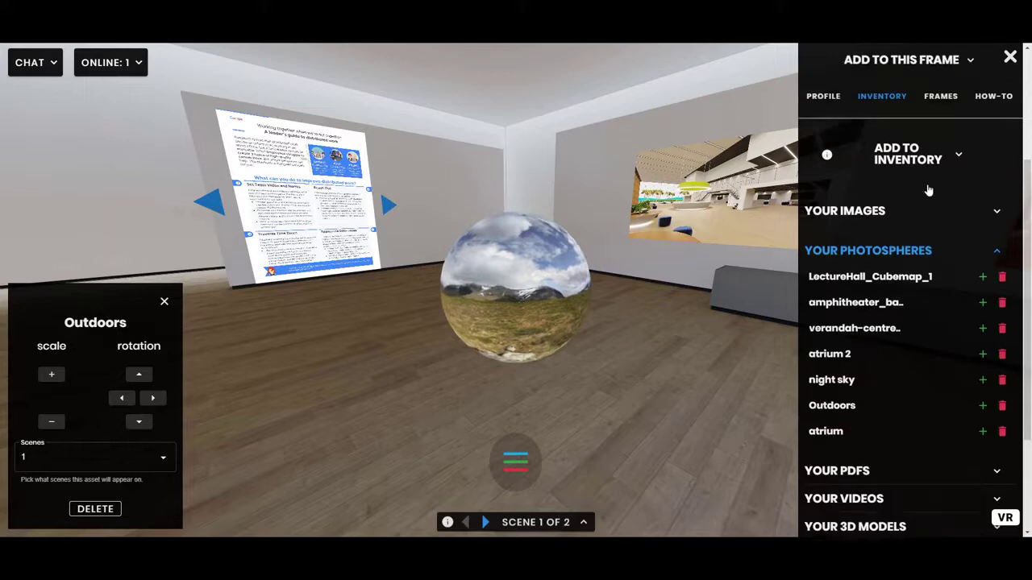
pyautogui.scroll(3, 928, 190)
pyautogui.click(952, 193)
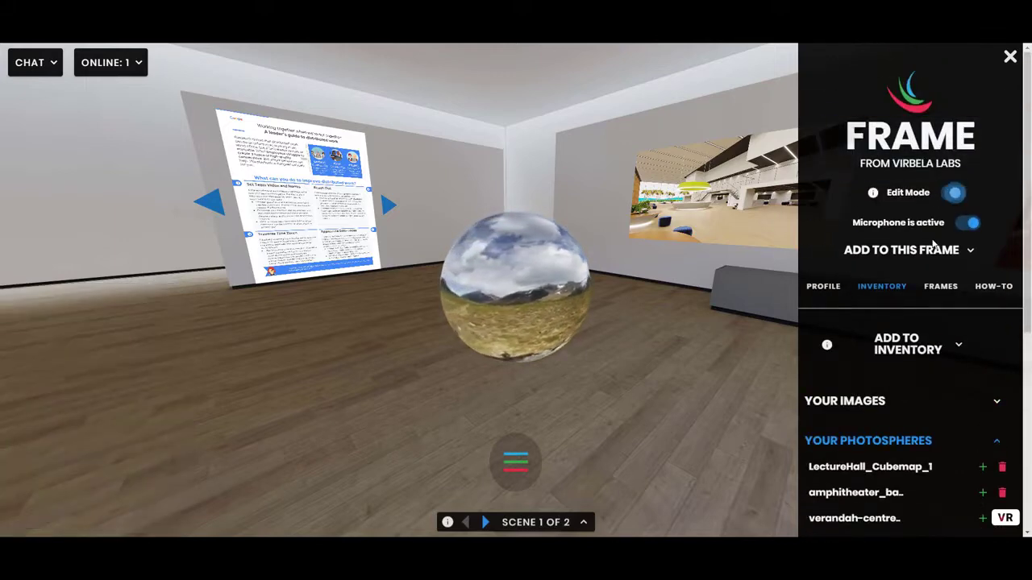
pyautogui.moveTo(516, 313)
pyautogui.mouseDown()
pyautogui.moveTo(508, 282)
pyautogui.moveTo(508, 310)
pyautogui.mouseUp()
pyautogui.press('w')
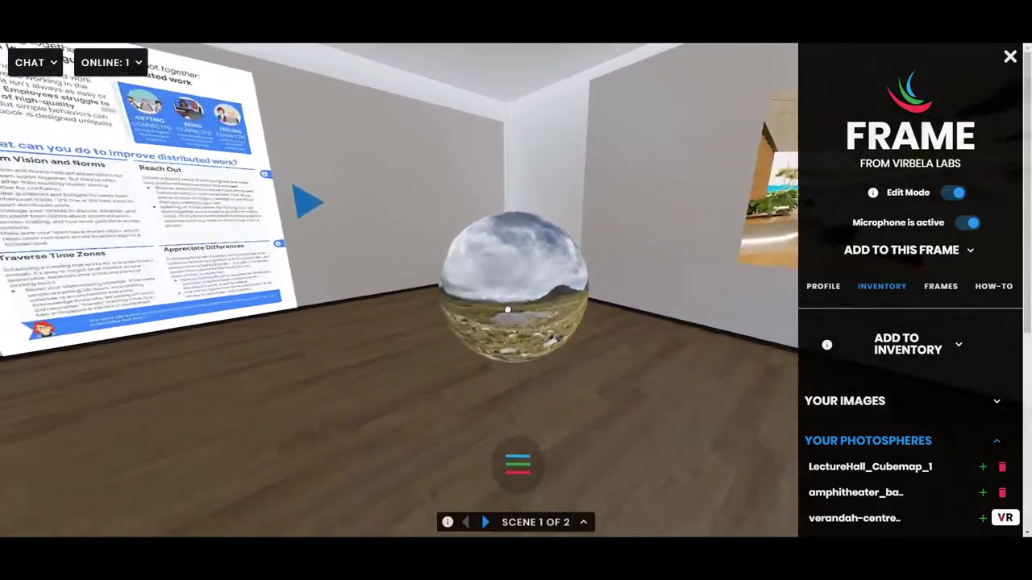
pyautogui.click(507, 309)
pyautogui.press('Right')
pyautogui.press('w')
pyautogui.press('s')
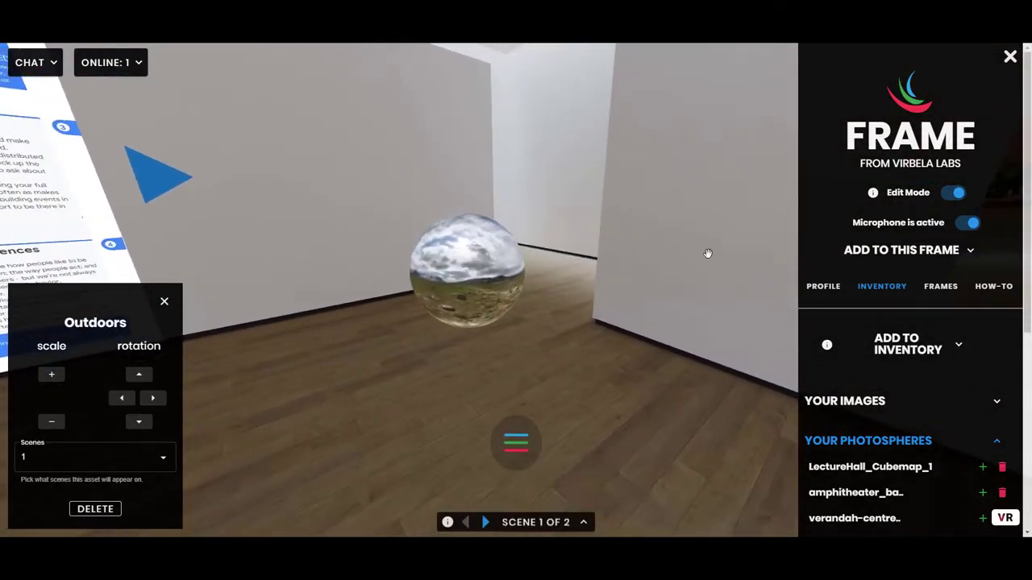
# Step: Turn off Edit Mode and enter the Outdoors photosphere
pyautogui.click(953, 198)
pyautogui.press('s')
pyautogui.press('w')
pyautogui.press('a')
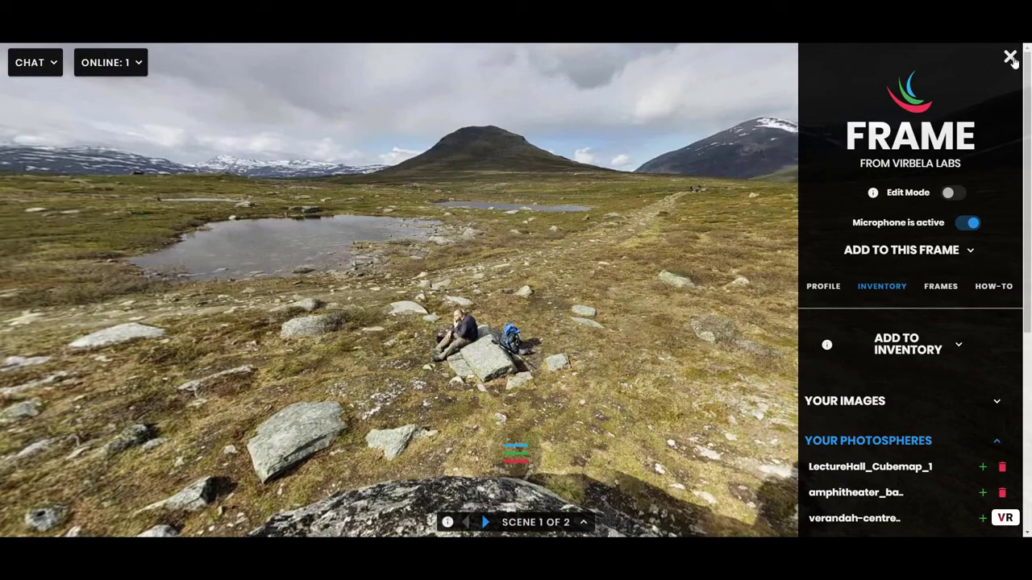
# Step: Hide the sidebar and examine the outdoor 360 landscape in all directions from inside the photosphere
pyautogui.click(1010, 58)
pyautogui.press('Left')
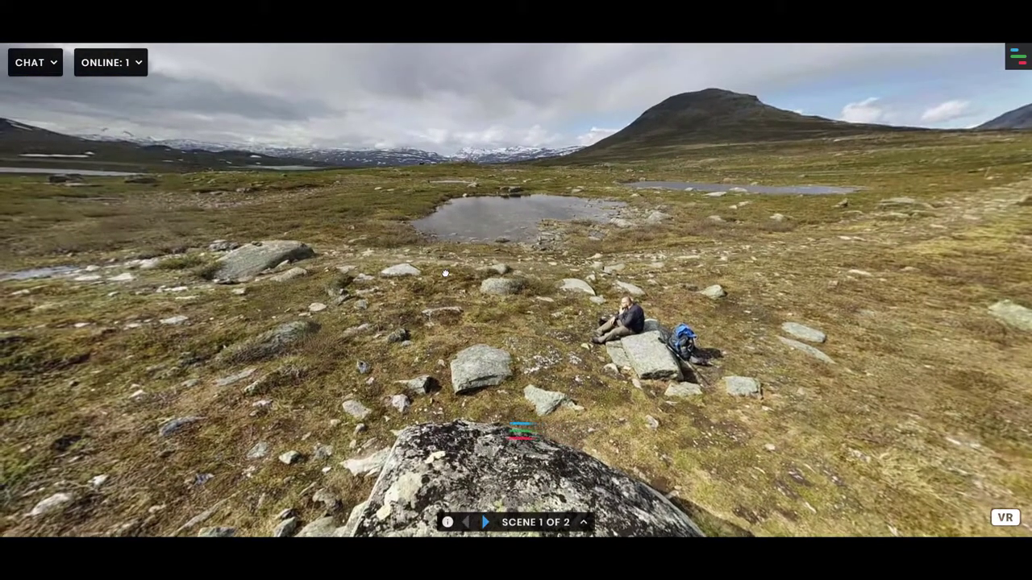
pyautogui.moveTo(449, 272)
pyautogui.mouseDown()
pyautogui.moveTo(279, 242)
pyautogui.moveTo(226, 247)
pyautogui.moveTo(433, 266)
pyautogui.mouseUp()
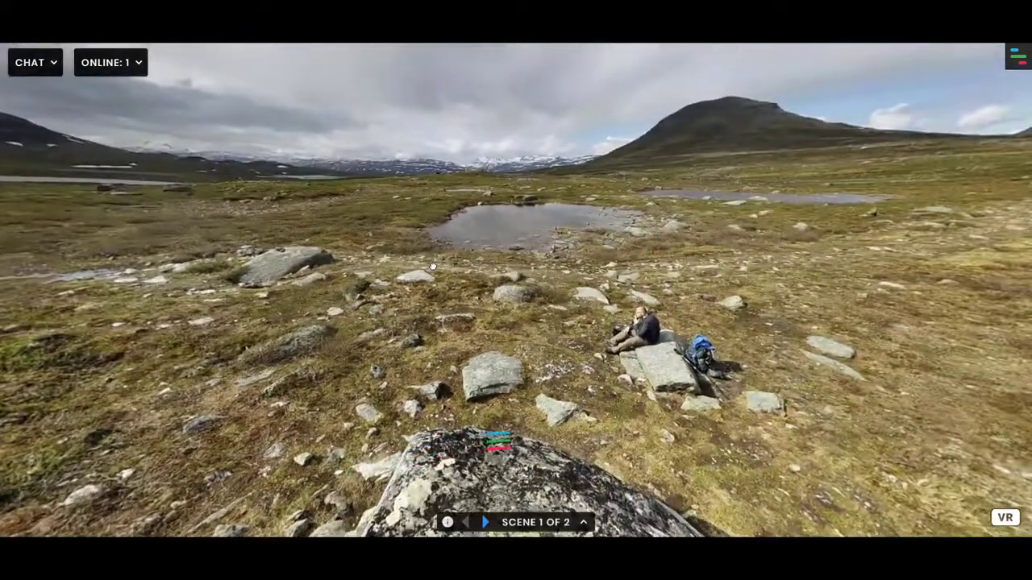
pyautogui.press('Right')
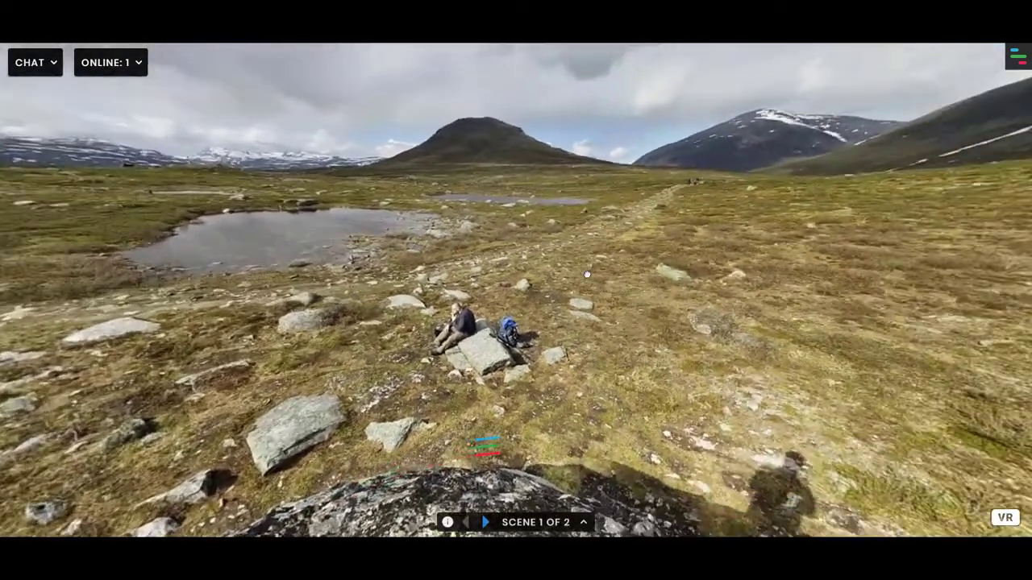
pyautogui.press('Right')
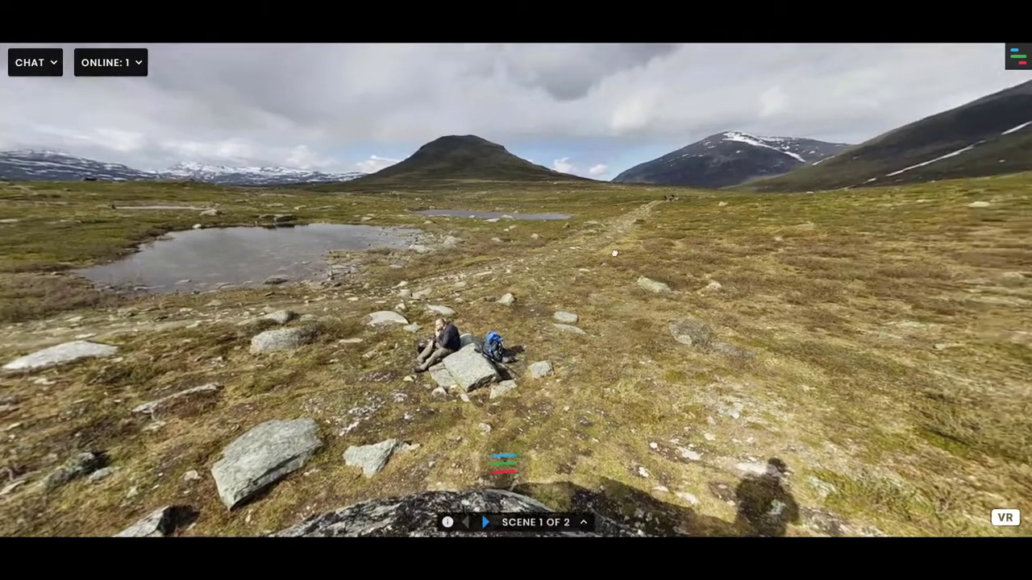
pyautogui.press('Right')
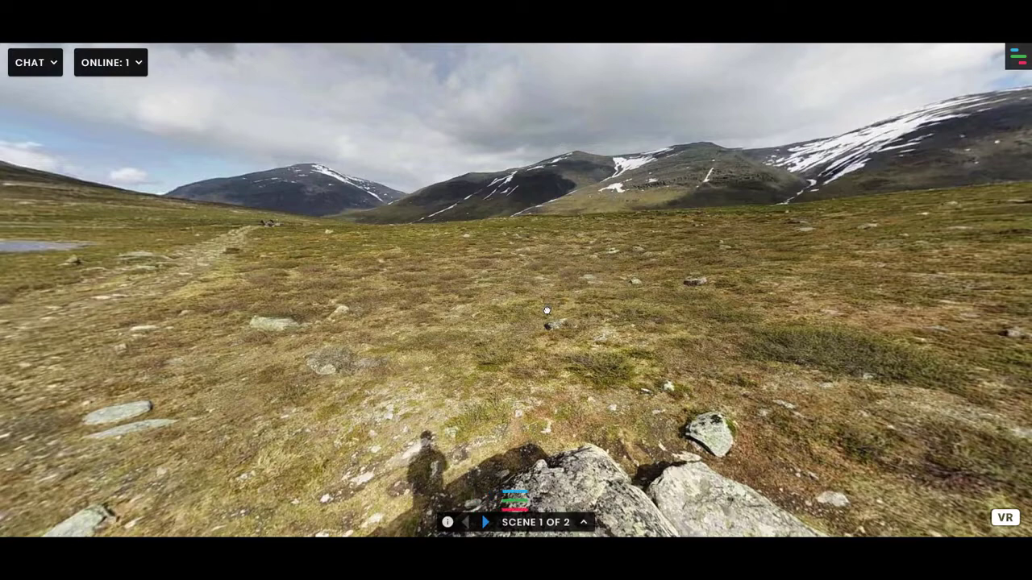
pyautogui.moveTo(602, 315); pyautogui.dragTo(575, 258)
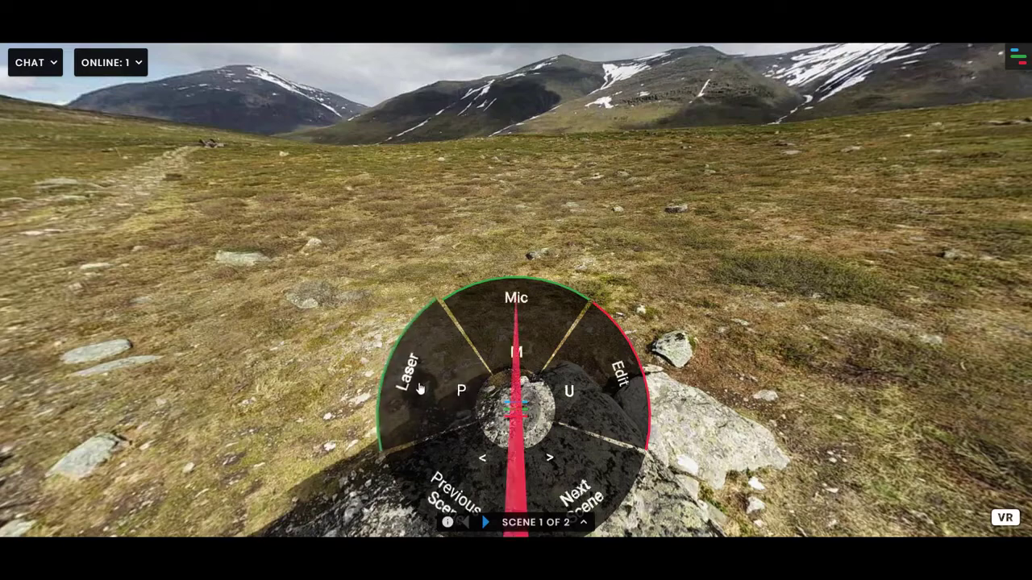
pyautogui.click(500, 417)
pyautogui.moveTo(217, 259); pyautogui.dragTo(385, 347)
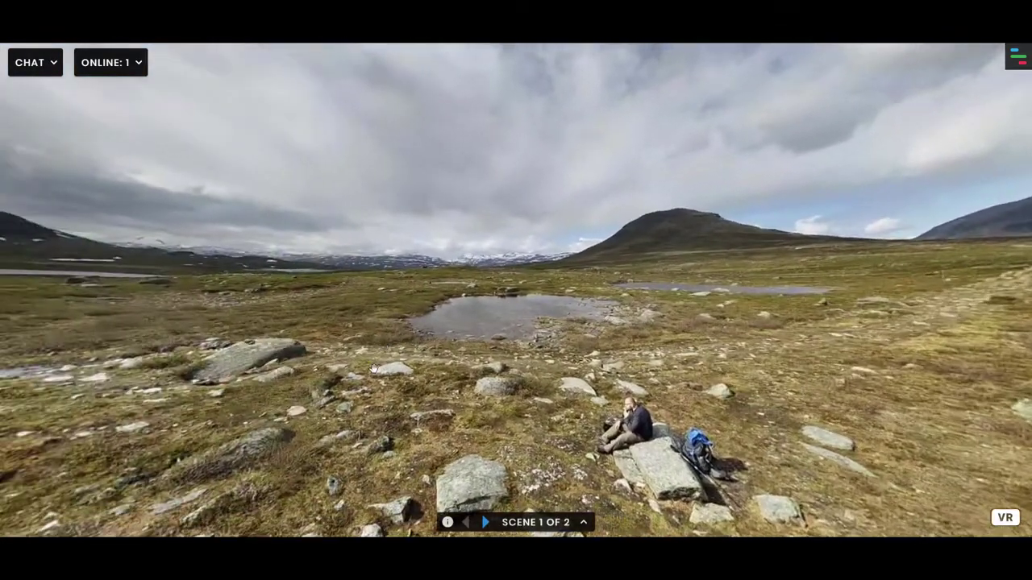
pyautogui.moveTo(545, 346); pyautogui.dragTo(475, 320)
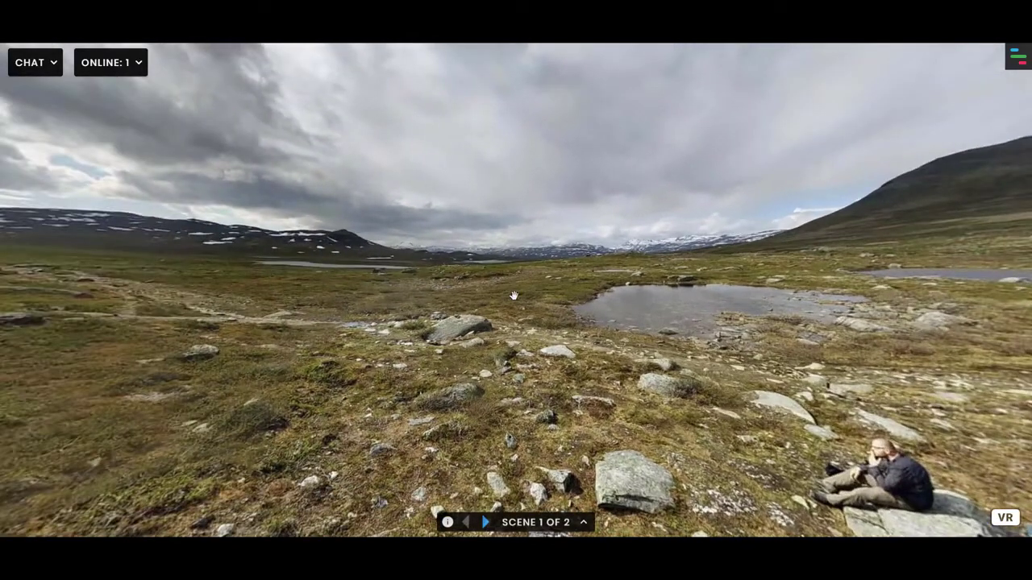
# Step: Exit the photosphere back to the gallery and re-enter it through the Outdoors sphere
pyautogui.moveTo(656, 227); pyautogui.dragTo(684, 484)
pyautogui.click(544, 423)
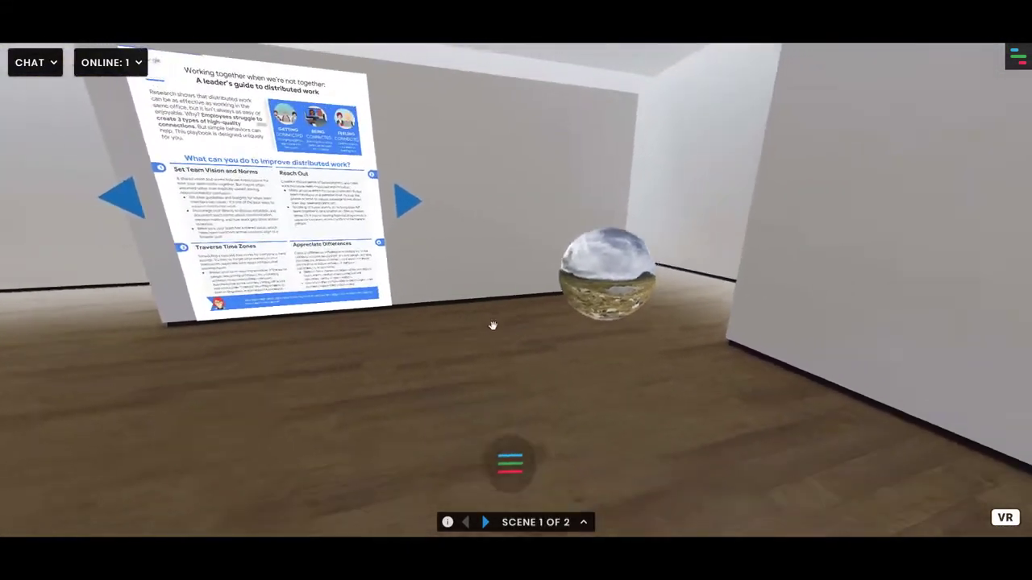
pyautogui.moveTo(458, 343); pyautogui.dragTo(527, 341)
pyautogui.moveTo(475, 373); pyautogui.dragTo(487, 333)
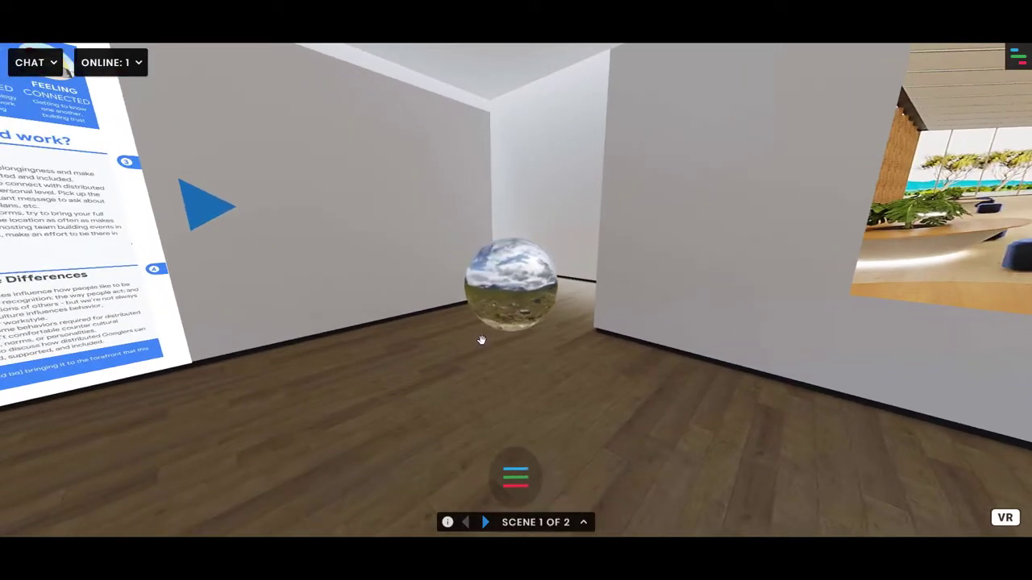
pyautogui.click(493, 293)
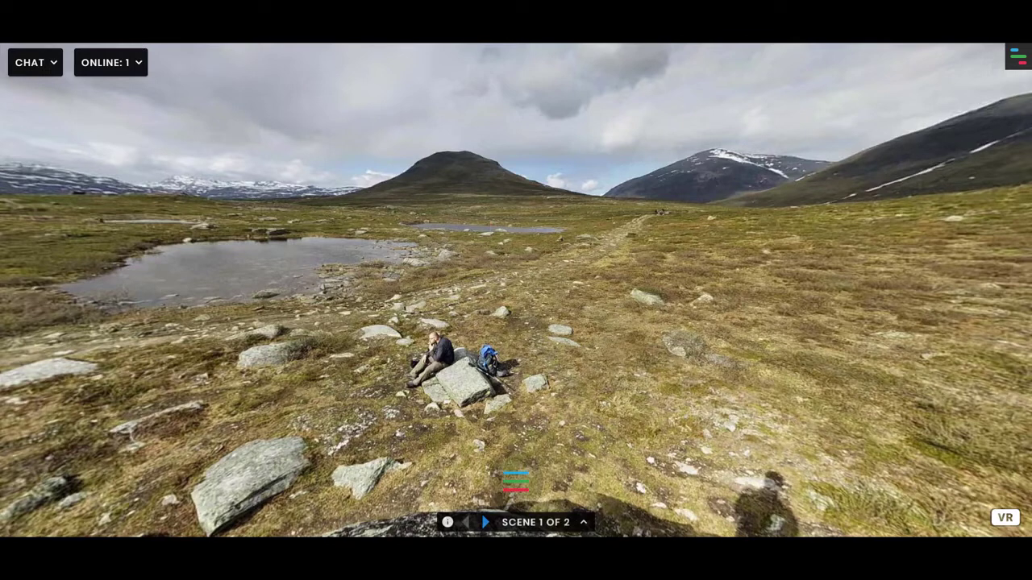
# Step: Reload and reconnect to the frame, look around the outdoor scene, and exit the photosphere to the gallery
pyautogui.hotkey('alt', 'Left')
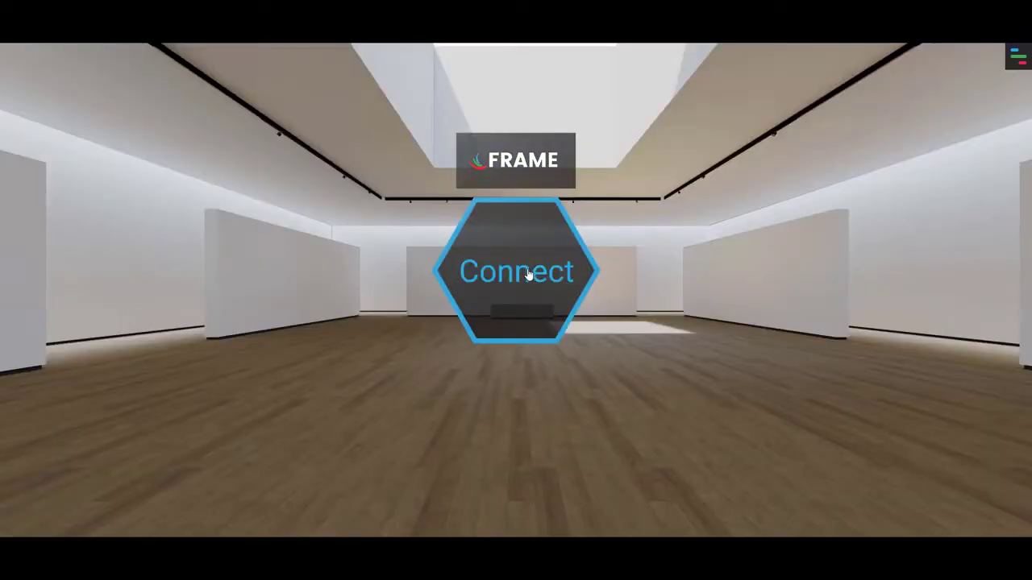
pyautogui.click(526, 270)
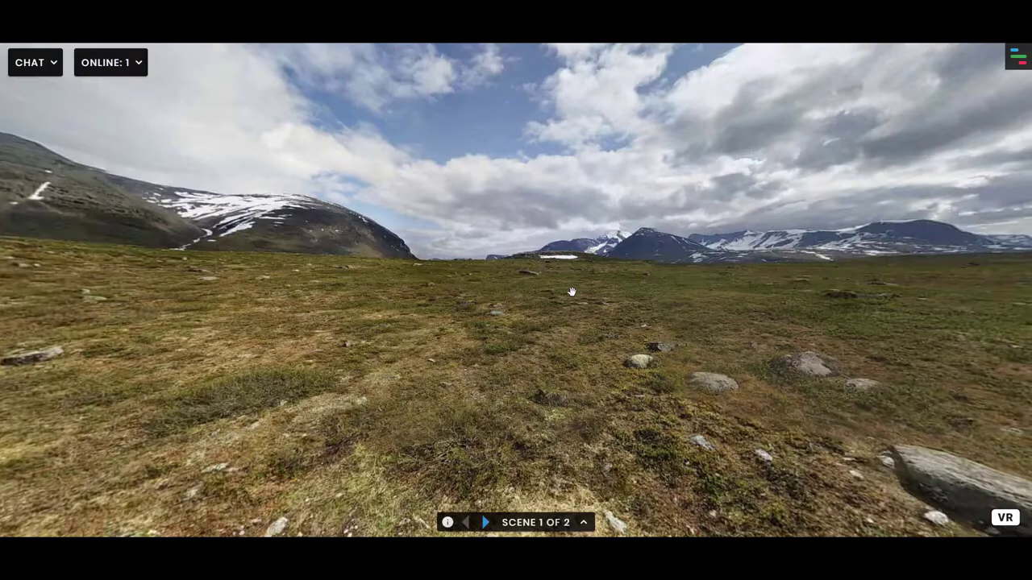
pyautogui.moveTo(497, 308); pyautogui.dragTo(266, 335)
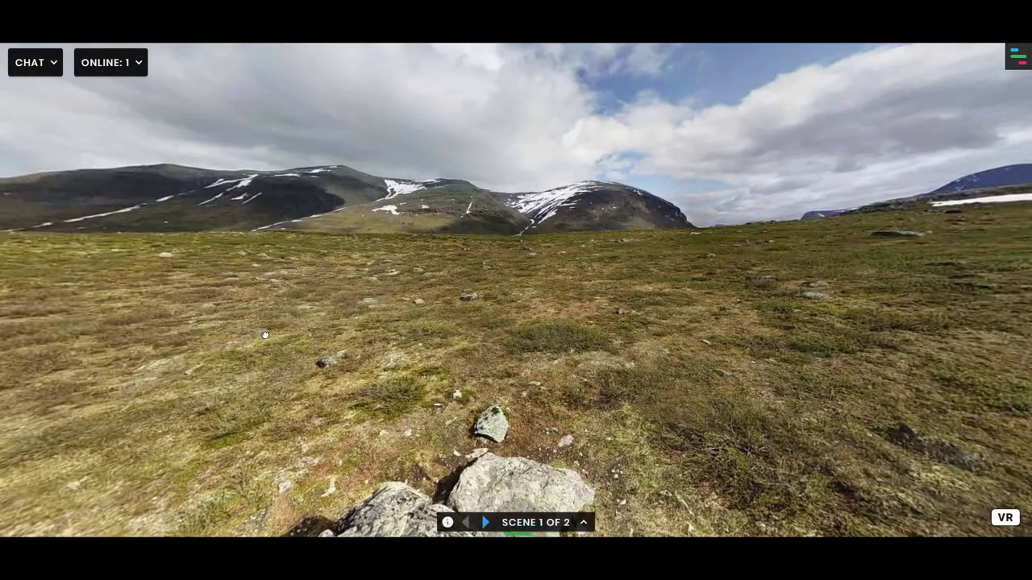
pyautogui.moveTo(408, 361); pyautogui.dragTo(484, 426)
pyautogui.moveTo(672, 378); pyautogui.dragTo(634, 240)
pyautogui.click(572, 407)
# Step: Walk across the gallery to the Outdoors sphere beside the image wall and enter it
pyautogui.moveTo(582, 307); pyautogui.dragTo(373, 277)
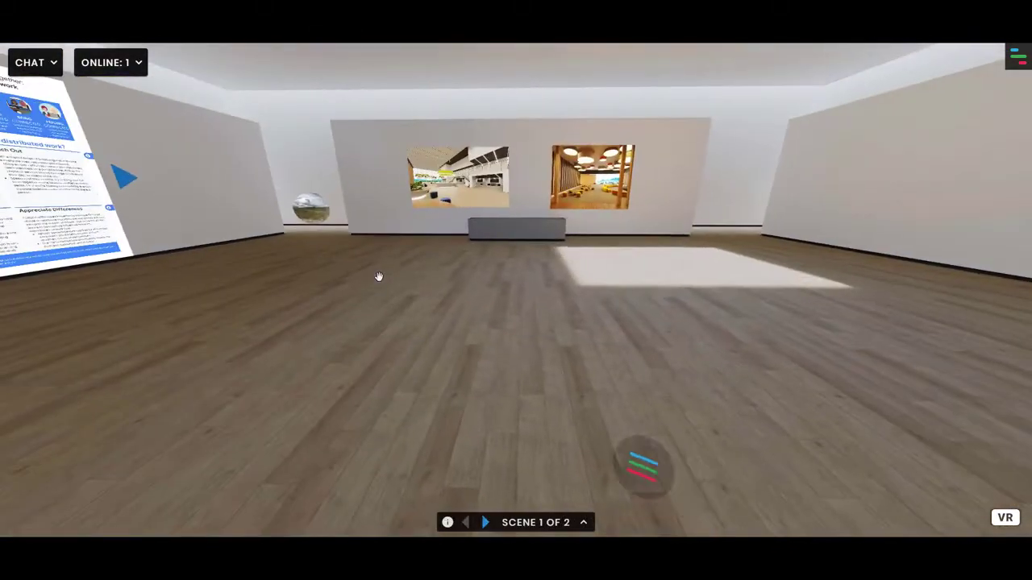
pyautogui.press('w')
pyautogui.click(310, 254)
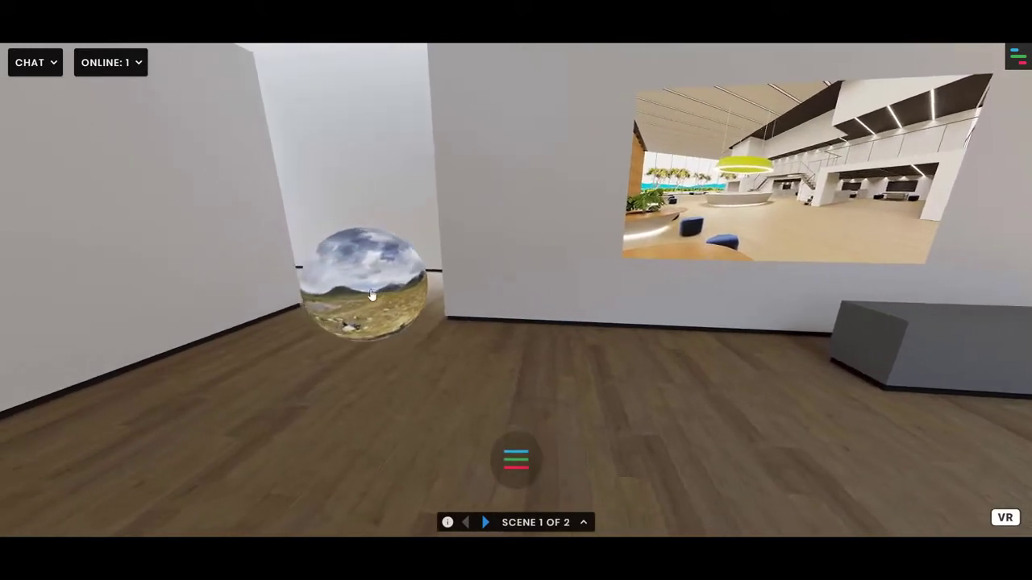
pyautogui.click(370, 288)
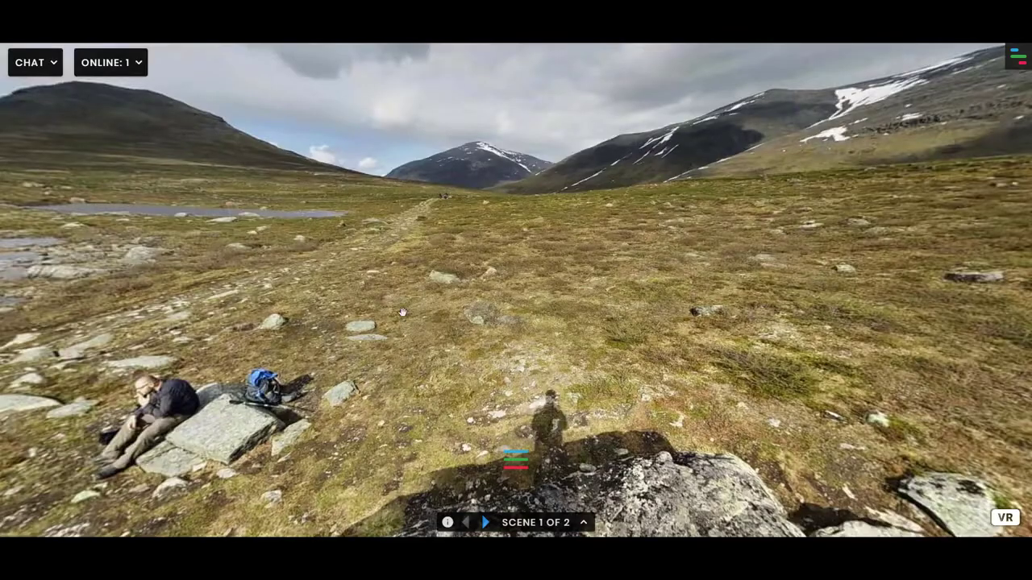
# Step: Switch from the photosphere to scene 2 of the frame and look around the gallery
pyautogui.click(486, 524)
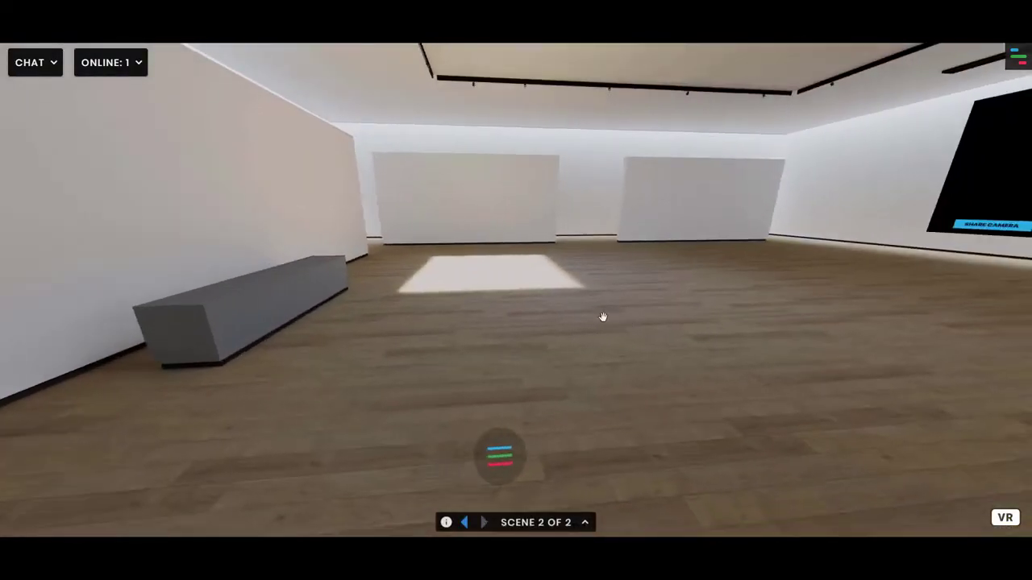
pyautogui.moveTo(770, 302); pyautogui.dragTo(581, 307)
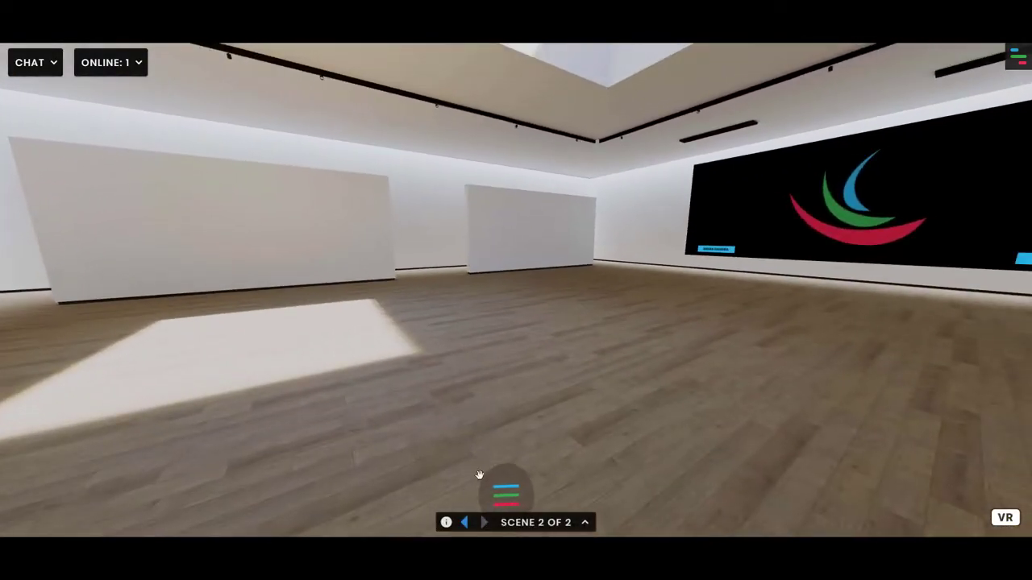
# Step: Switch repeatedly between the scene 1 photosphere and the scene 2 gallery, and look around the empty gallery
pyautogui.click(465, 523)
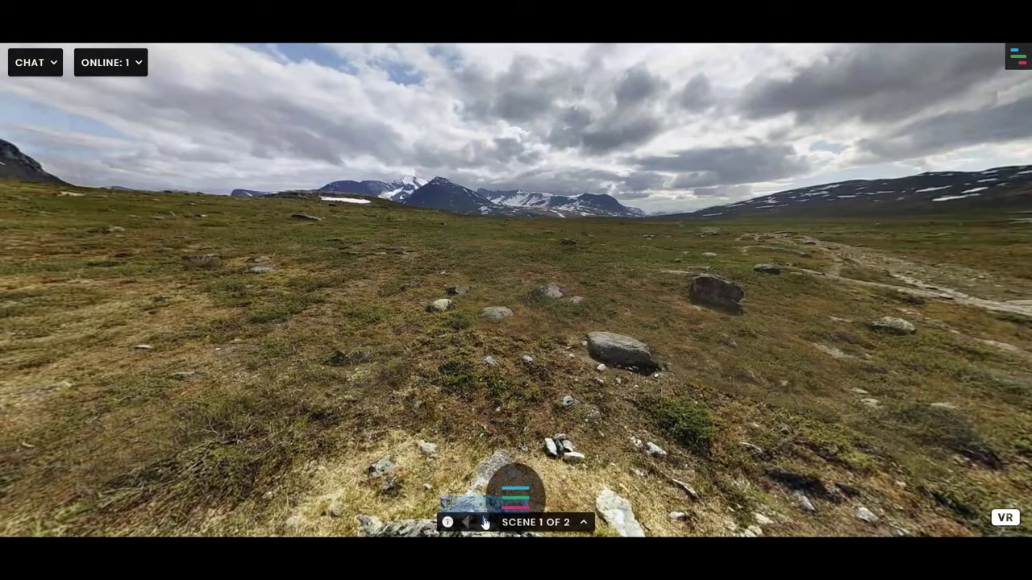
pyautogui.click(485, 523)
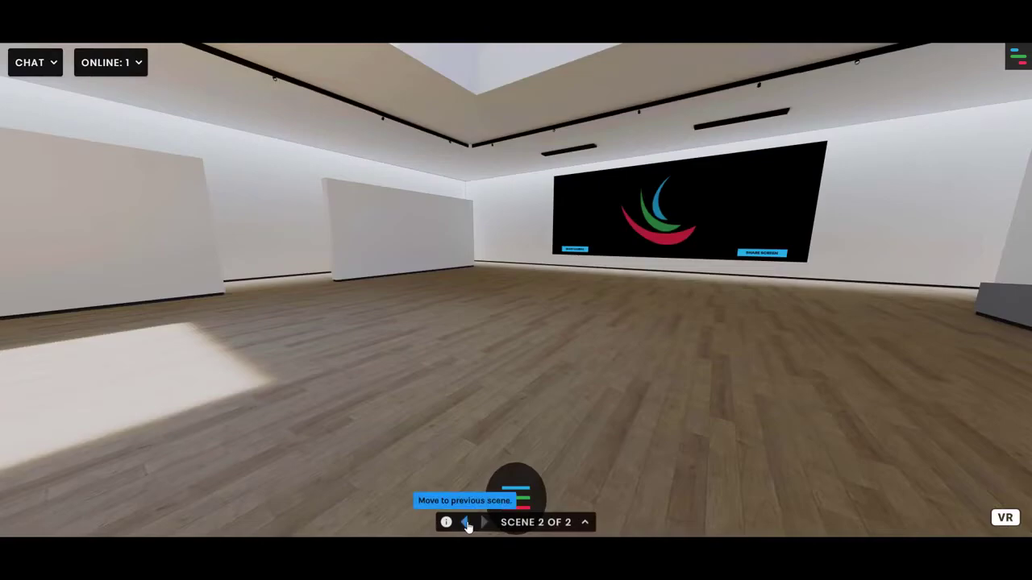
pyautogui.click(467, 523)
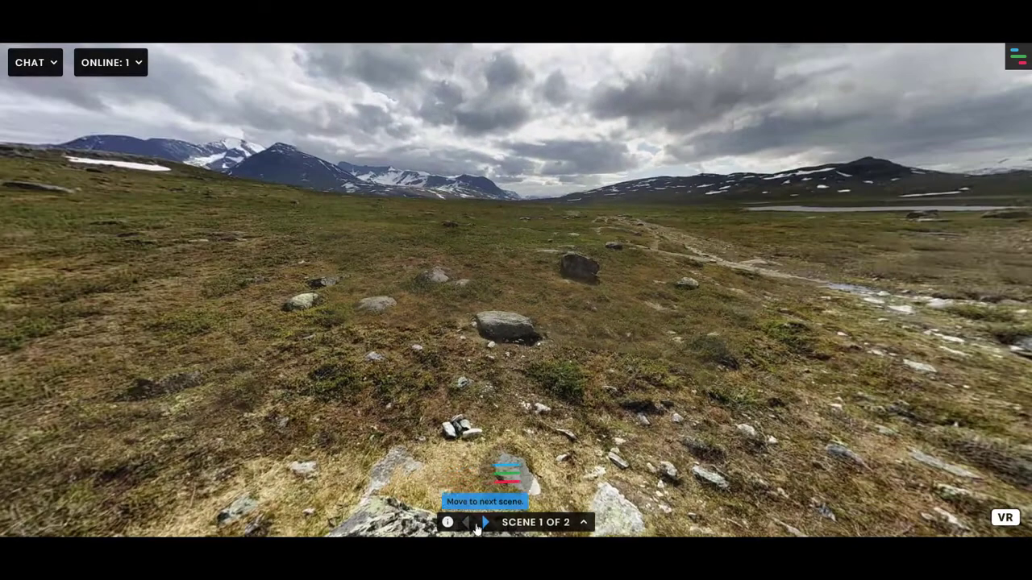
pyautogui.click(482, 523)
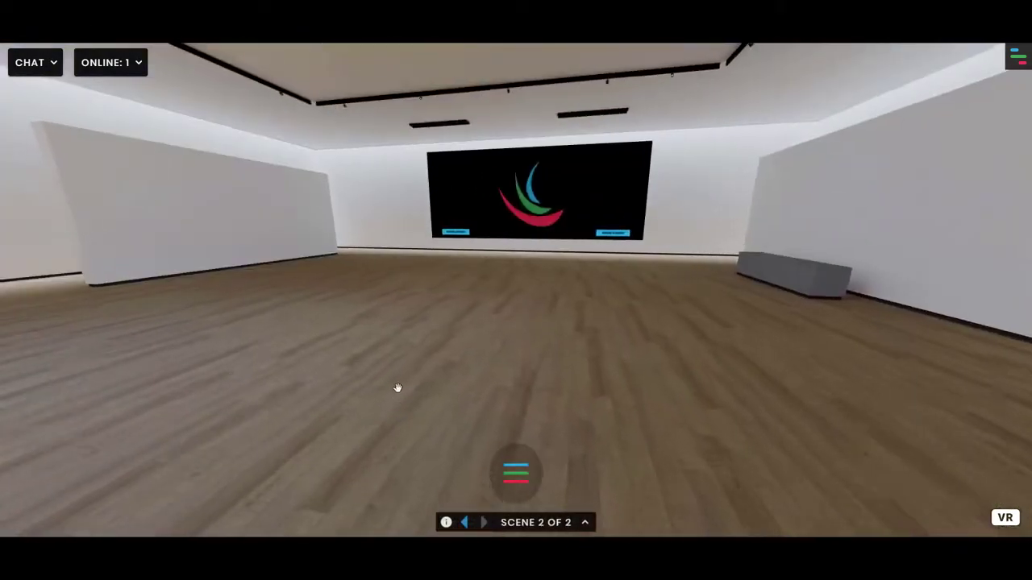
pyautogui.click(467, 523)
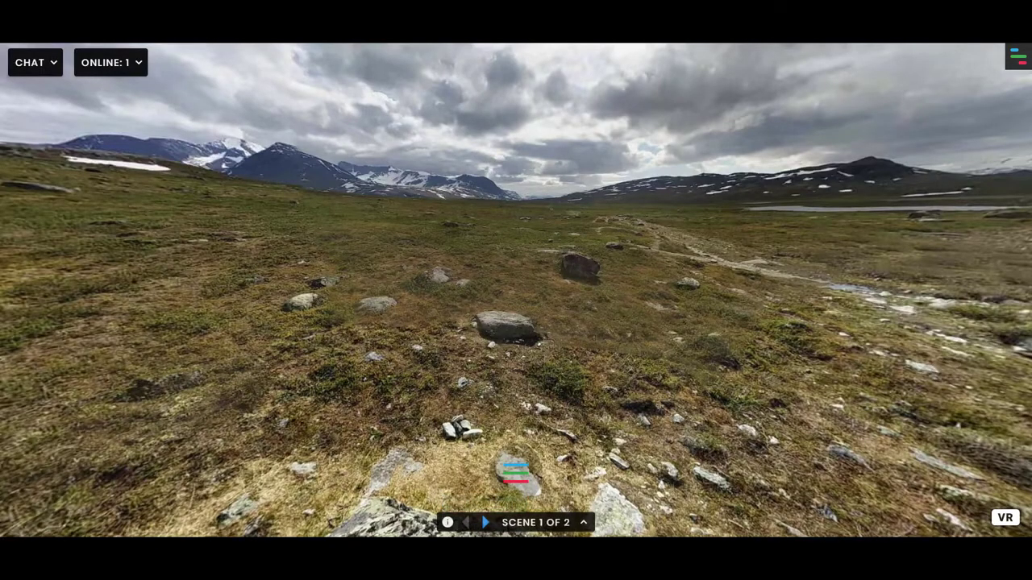
pyautogui.click(485, 522)
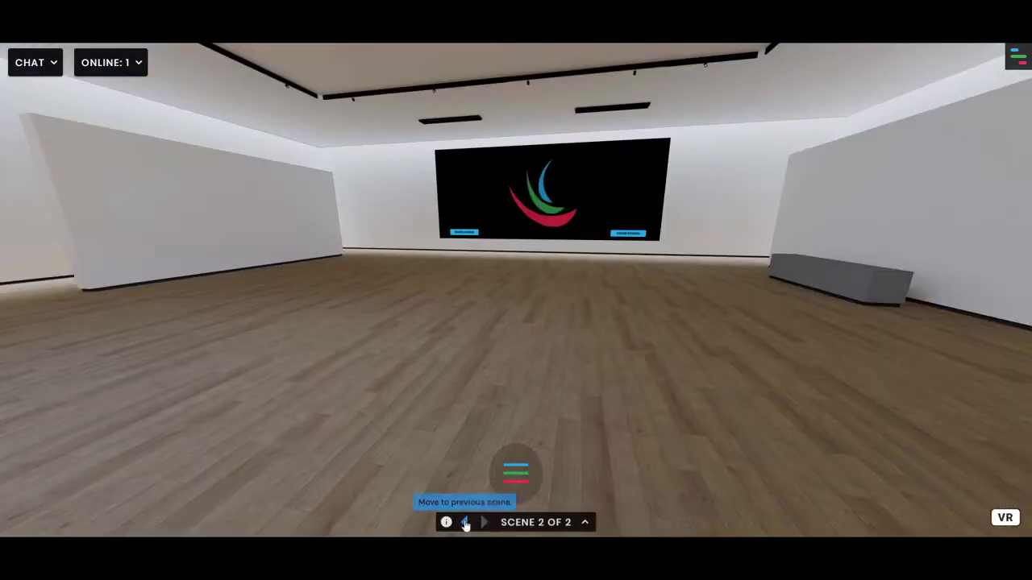
pyautogui.moveTo(322, 371); pyautogui.dragTo(387, 352)
pyautogui.moveTo(395, 475); pyautogui.dragTo(313, 275)
pyautogui.moveTo(201, 262); pyautogui.dragTo(376, 246)
pyautogui.moveTo(282, 254); pyautogui.dragTo(439, 250)
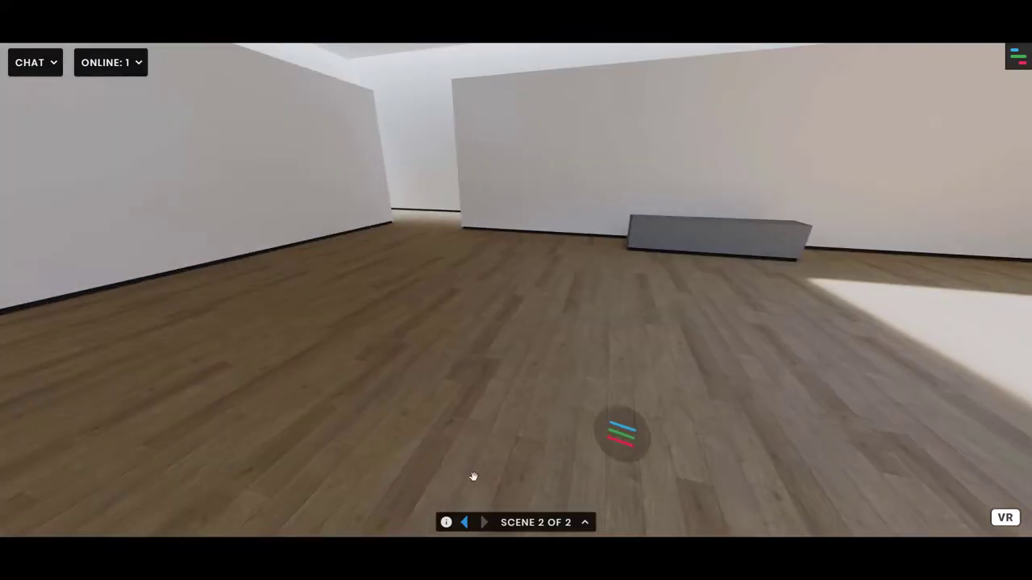
# Step: Return to scene 1, exit its photosphere and turn towards the Outdoors sphere in the gallery
pyautogui.click(466, 523)
pyautogui.moveTo(547, 355); pyautogui.dragTo(565, 467)
pyautogui.click(629, 412)
pyautogui.moveTo(629, 412); pyautogui.dragTo(223, 358)
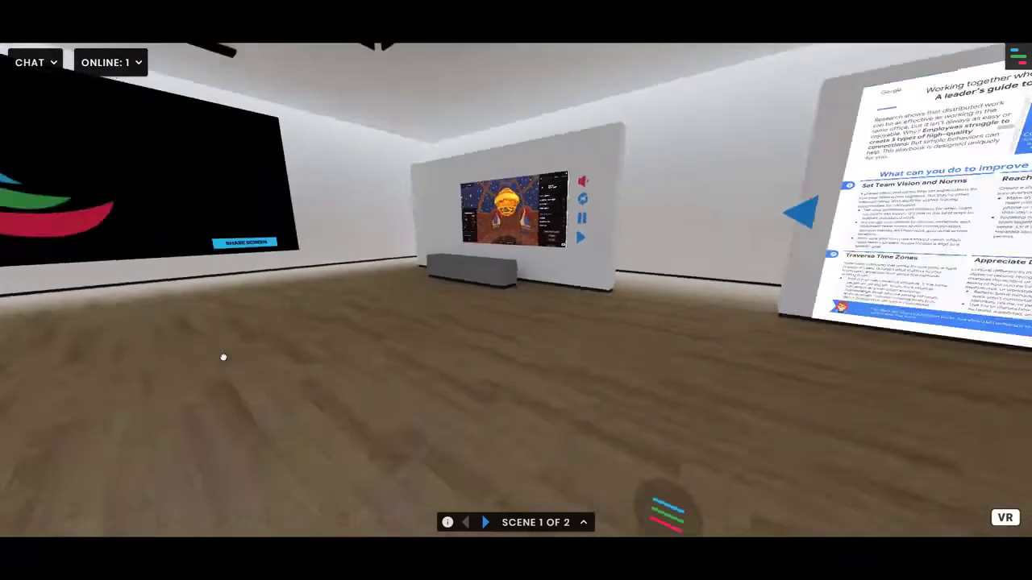
pyautogui.moveTo(288, 346); pyautogui.dragTo(581, 350)
pyautogui.press('w')
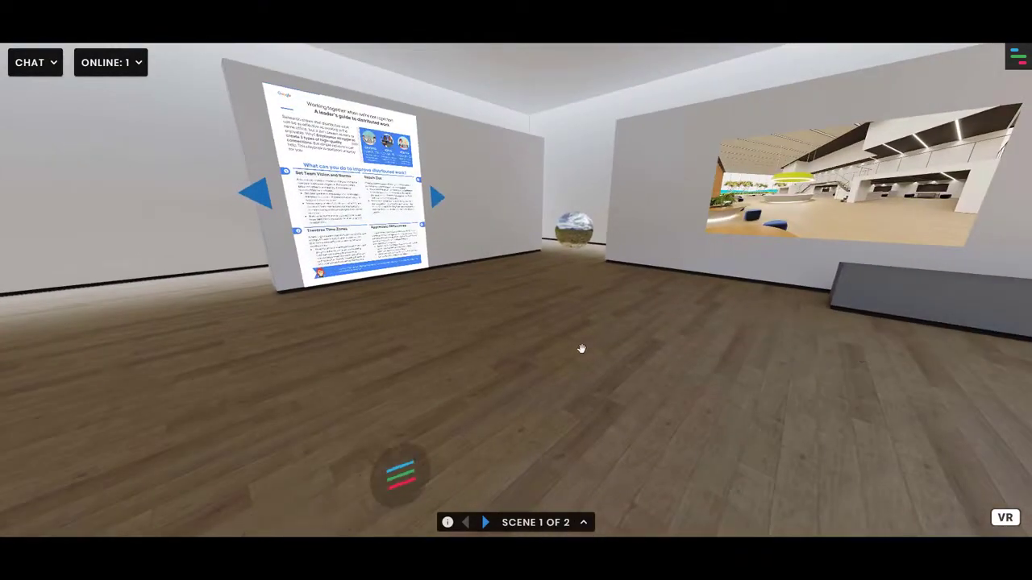
# Step: Open this frame's settings at the options for what is shown when a photosphere is expanded
pyautogui.click(1018, 57)
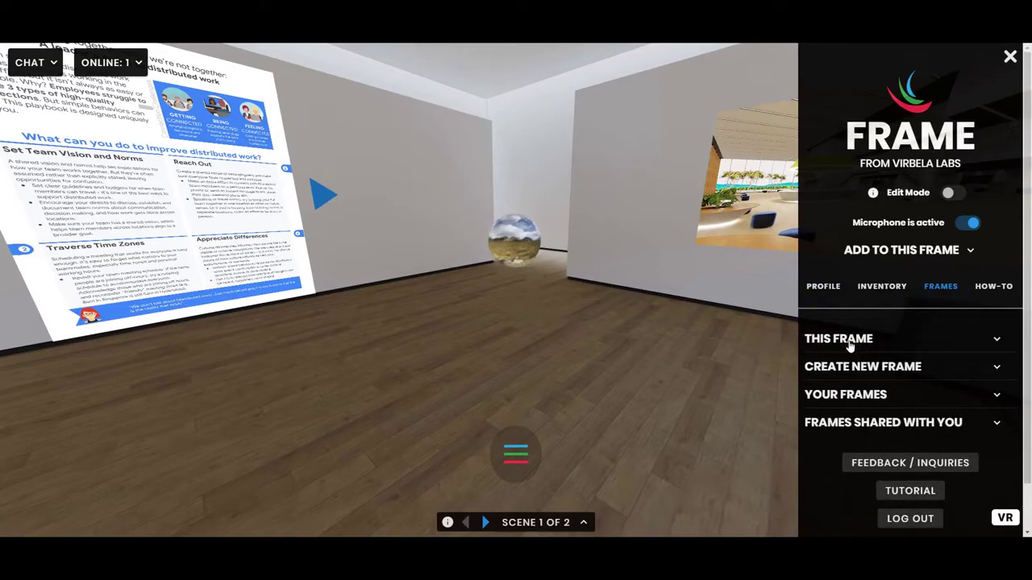
pyautogui.click(850, 345)
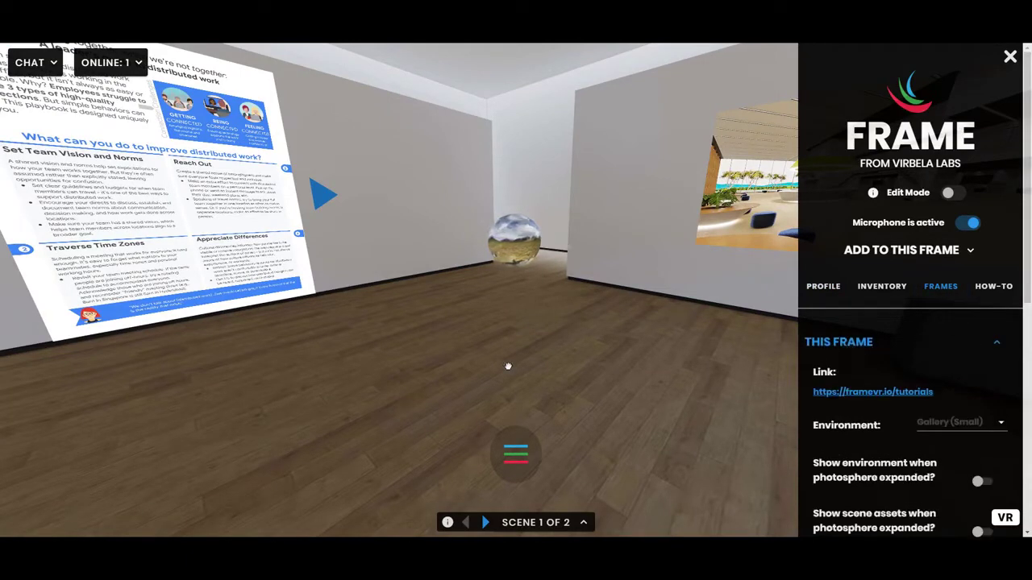
pyautogui.moveTo(507, 364); pyautogui.dragTo(596, 369)
pyautogui.press('w')
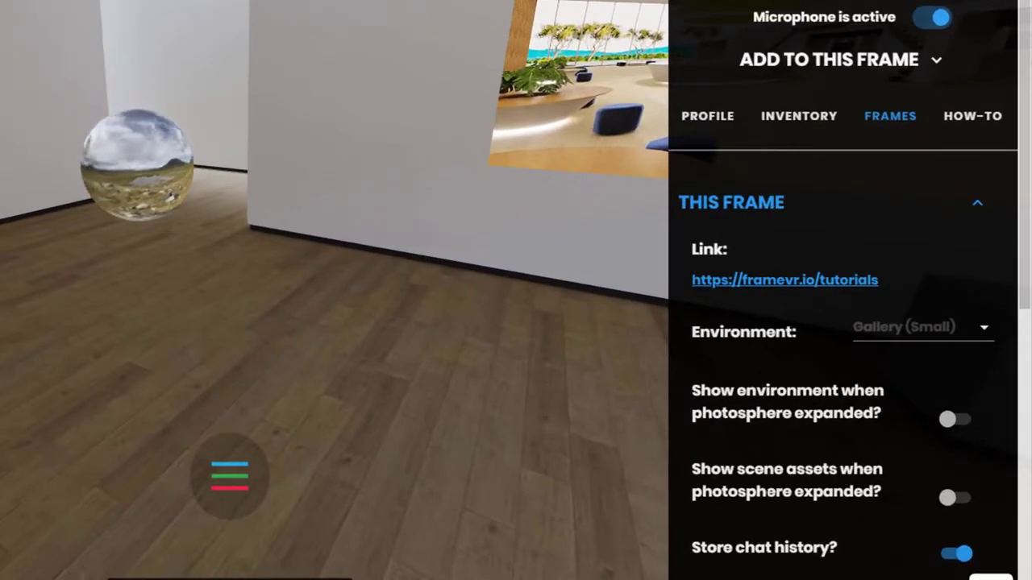
pyautogui.scroll(-3, 764, 375)
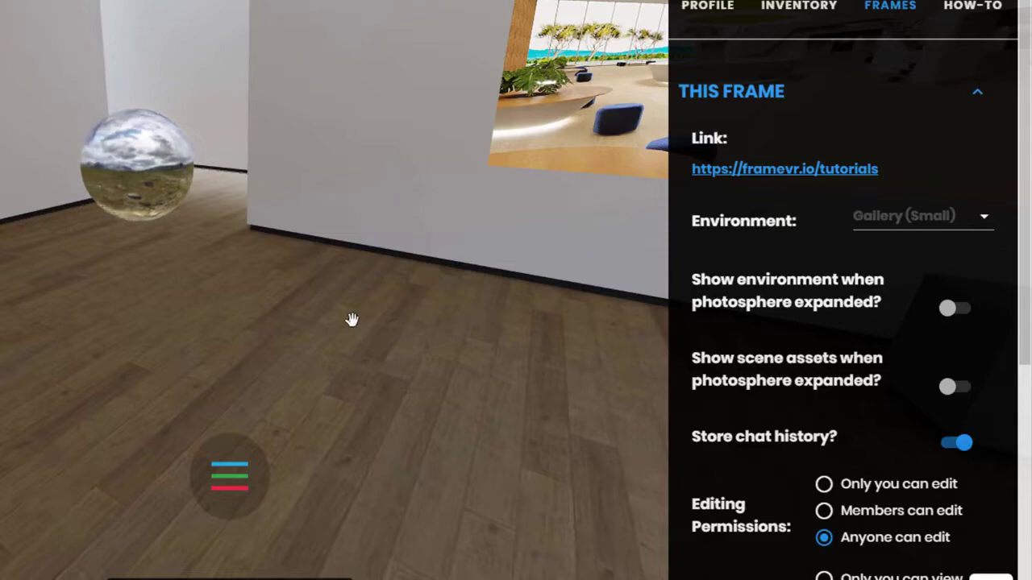
# Step: Enter the Outdoors photosphere to examine it with the environment and scene assets hidden, and exit to the gallery
pyautogui.moveTo(343, 369); pyautogui.dragTo(320, 276)
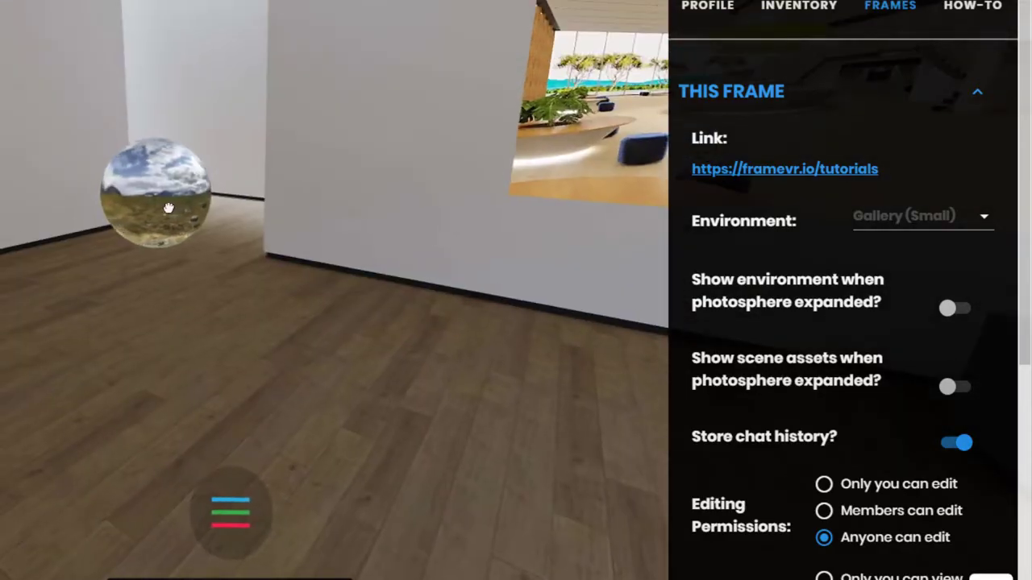
pyautogui.click(169, 208)
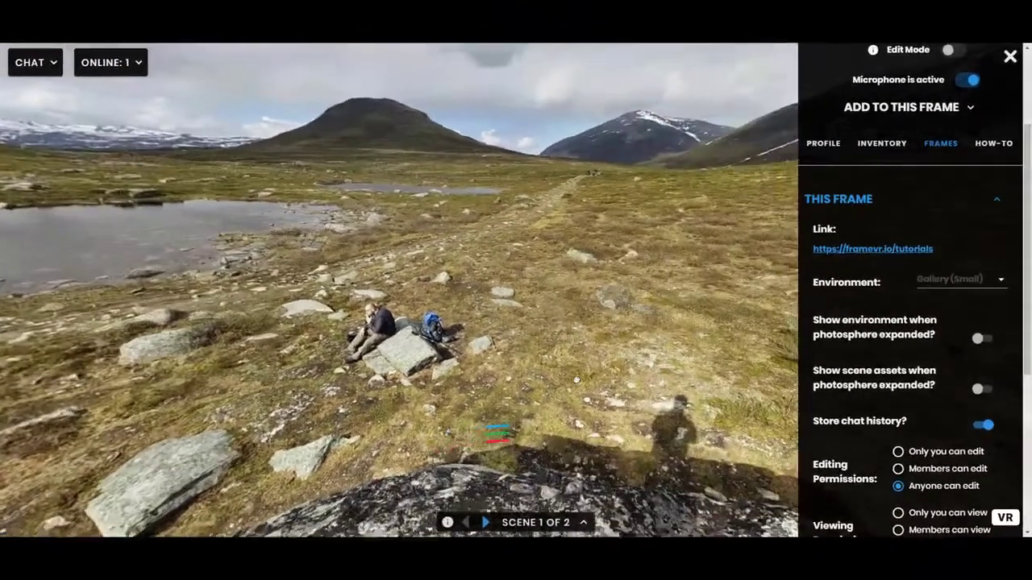
pyautogui.moveTo(576, 380); pyautogui.dragTo(443, 306)
pyautogui.click(530, 454)
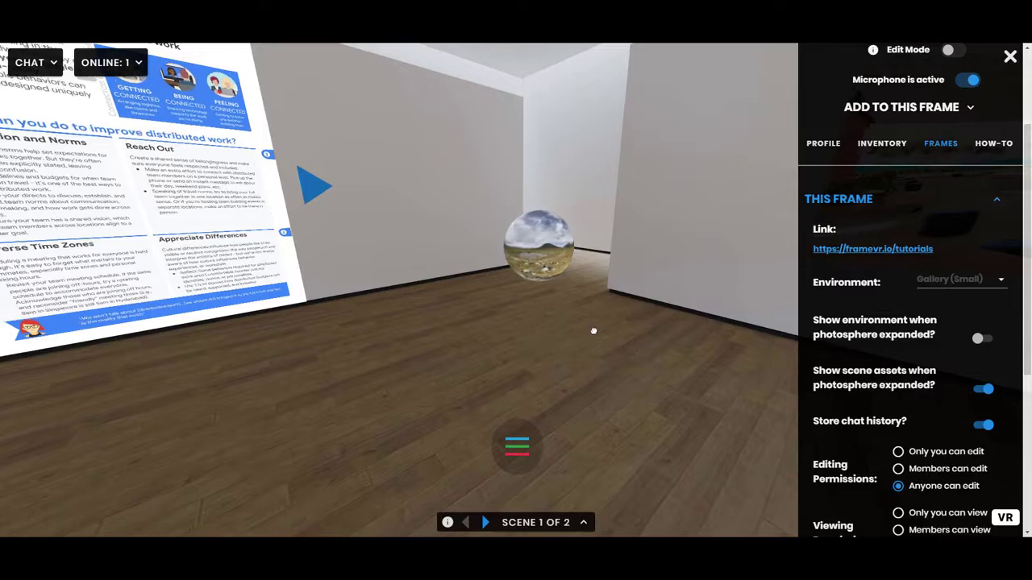
# Step: Enable showing scene assets when the photosphere is expanded, testing the option on and off inside the Outdoors sphere before exiting
pyautogui.moveTo(622, 334); pyautogui.dragTo(590, 317)
pyautogui.click(613, 272)
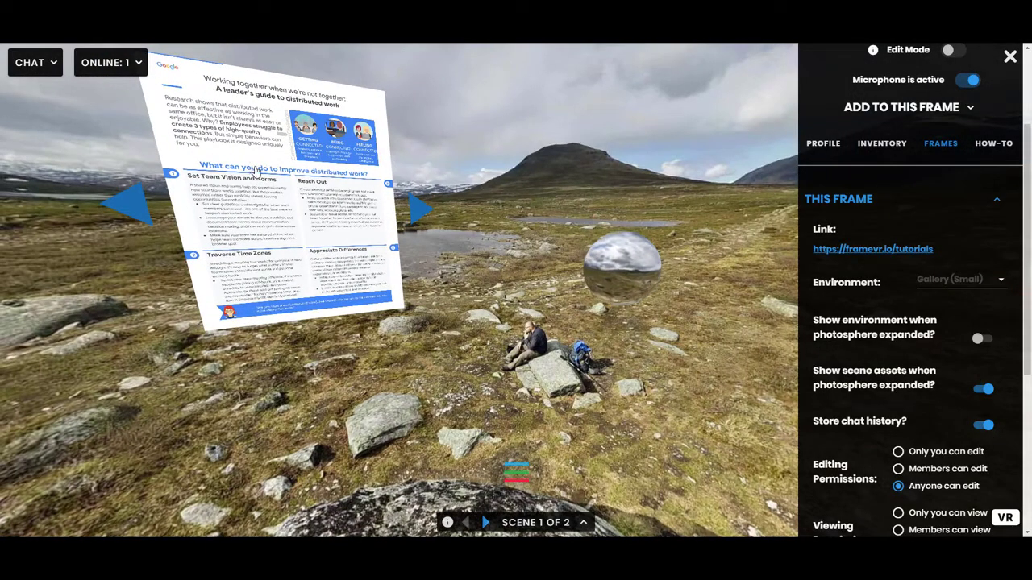
pyautogui.click(980, 389)
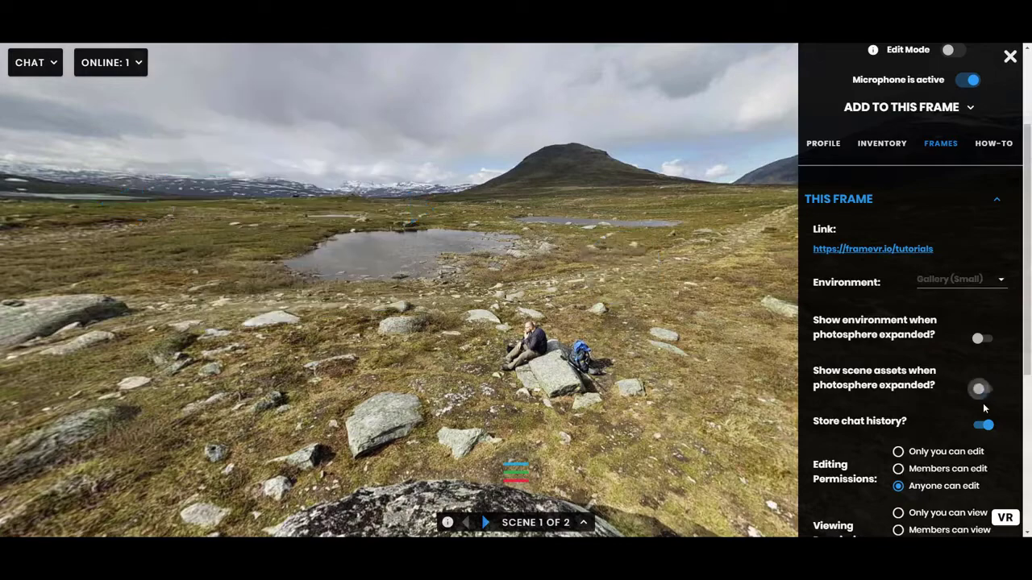
pyautogui.moveTo(518, 371); pyautogui.dragTo(546, 438)
pyautogui.click(535, 459)
pyautogui.moveTo(572, 395); pyautogui.dragTo(633, 303)
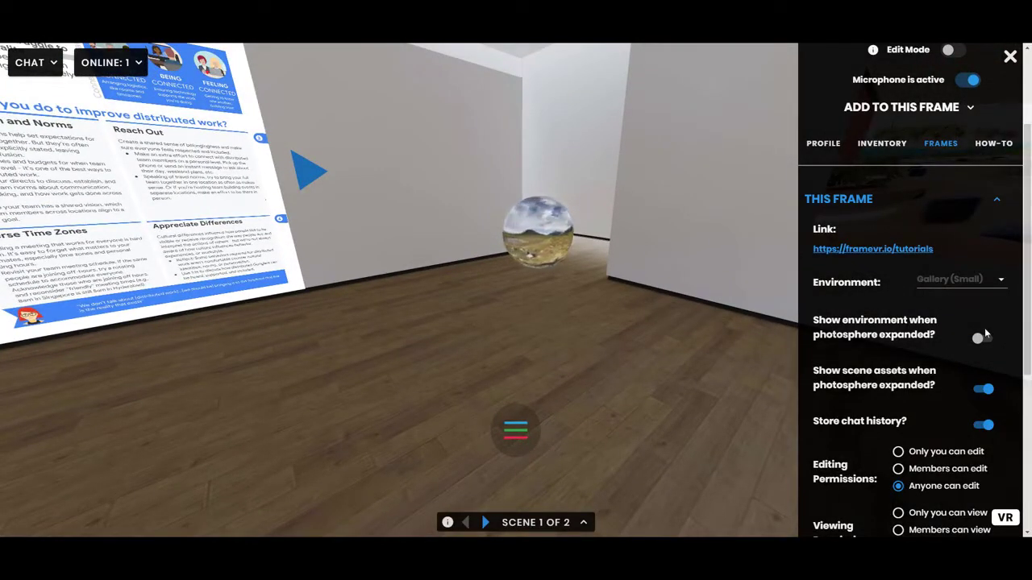
# Step: Try showing the environment when the photosphere is expanded, and turn the option off again
pyautogui.moveTo(637, 336); pyautogui.dragTo(570, 283)
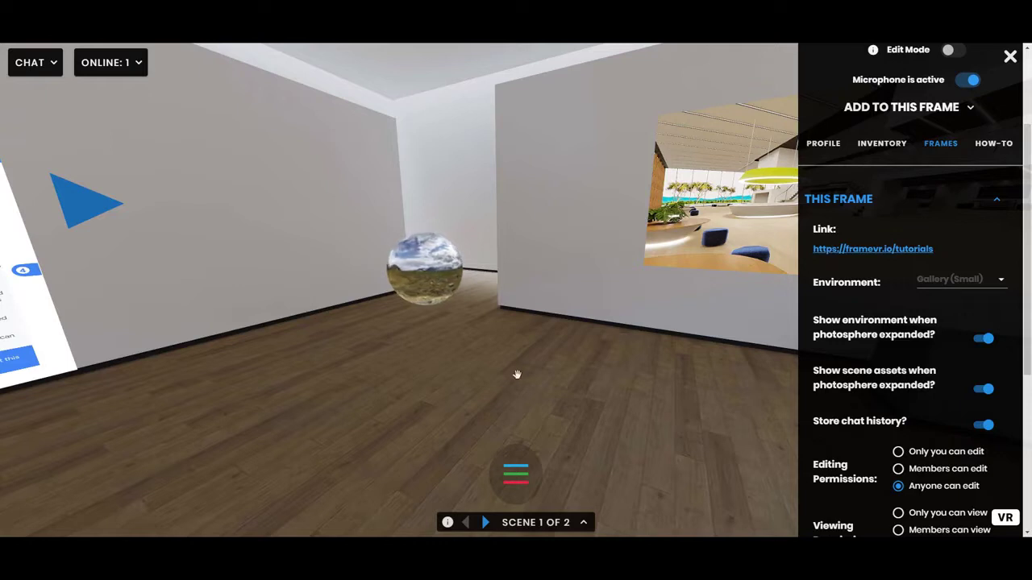
pyautogui.moveTo(531, 393); pyautogui.dragTo(622, 385)
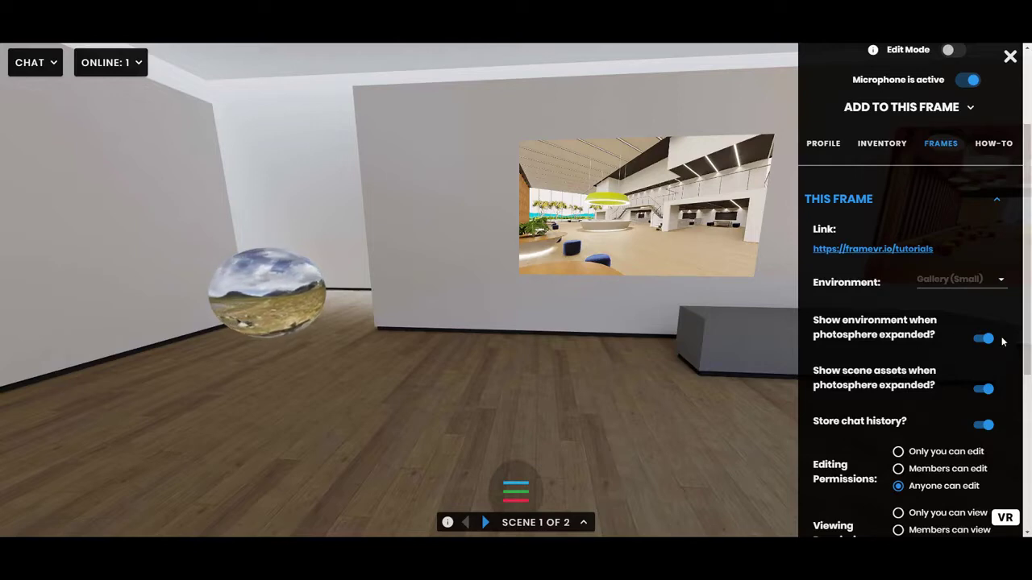
pyautogui.press('Left')
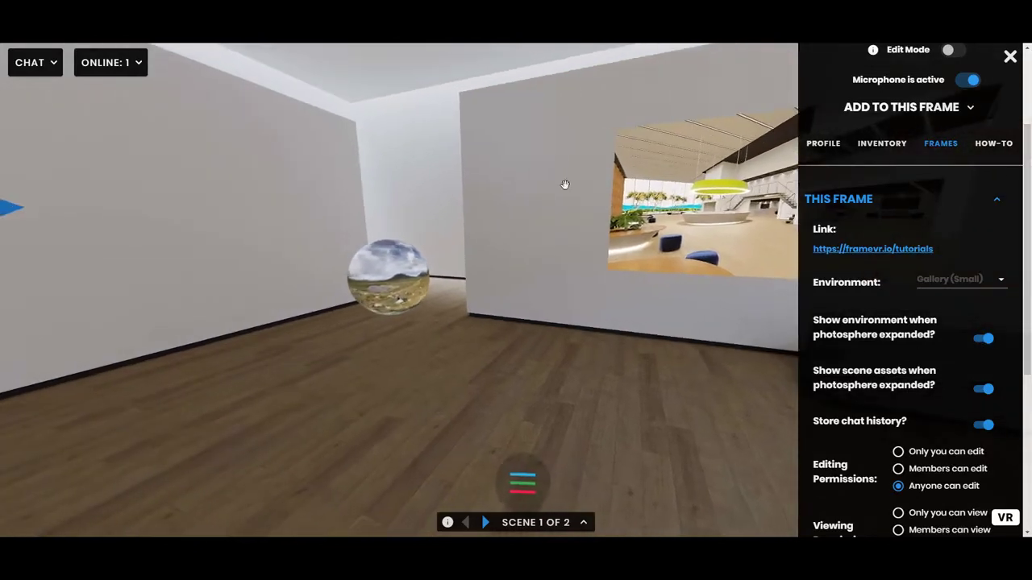
pyautogui.moveTo(586, 366); pyautogui.dragTo(560, 373)
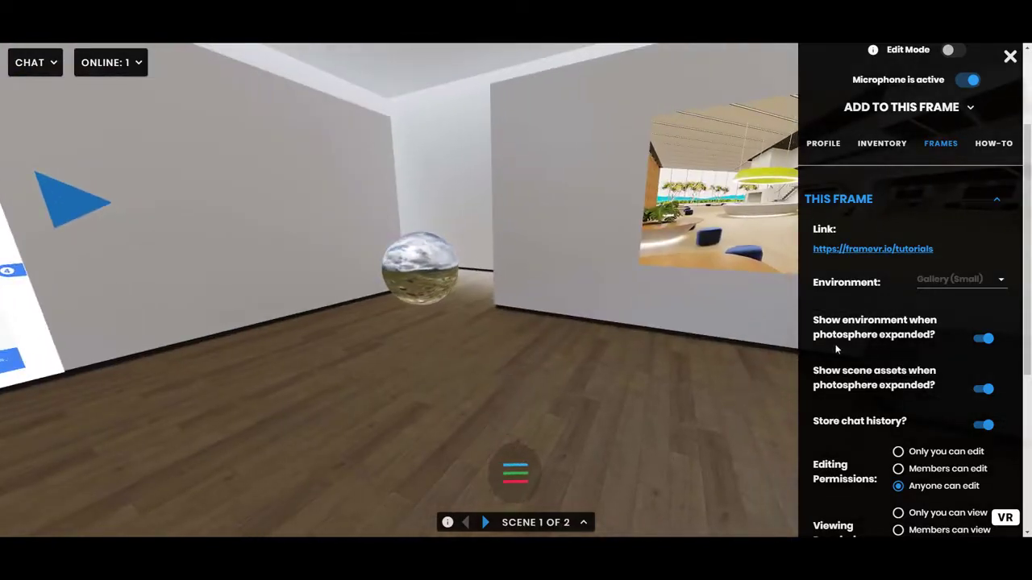
pyautogui.click(983, 342)
pyautogui.moveTo(524, 347); pyautogui.dragTo(586, 359)
pyautogui.click(529, 463)
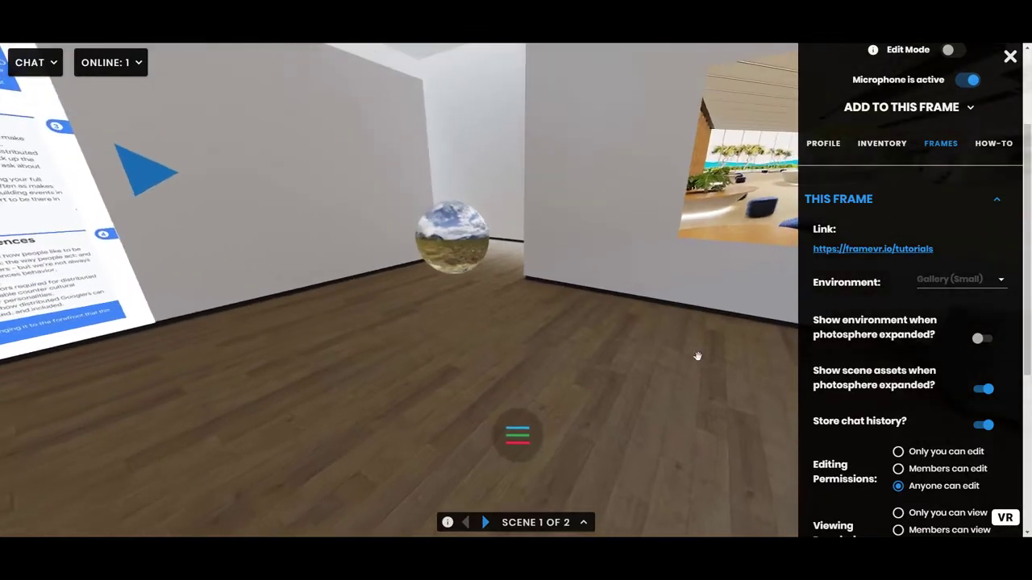
# Step: Change the frame's environment to Gallery (Large) and look around the new room
pyautogui.click(974, 282)
pyautogui.scroll(-4, 988, 363)
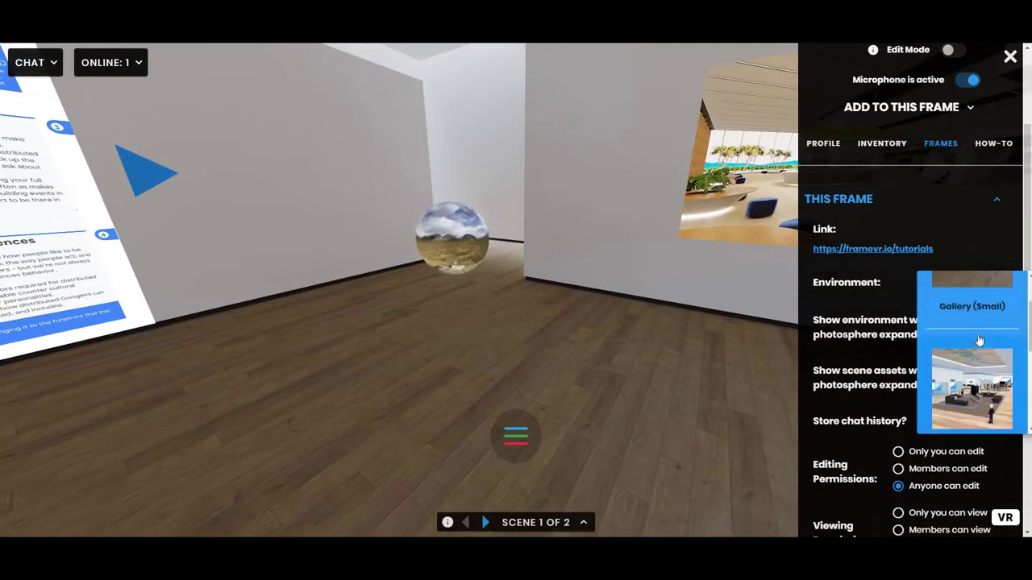
pyautogui.click(990, 392)
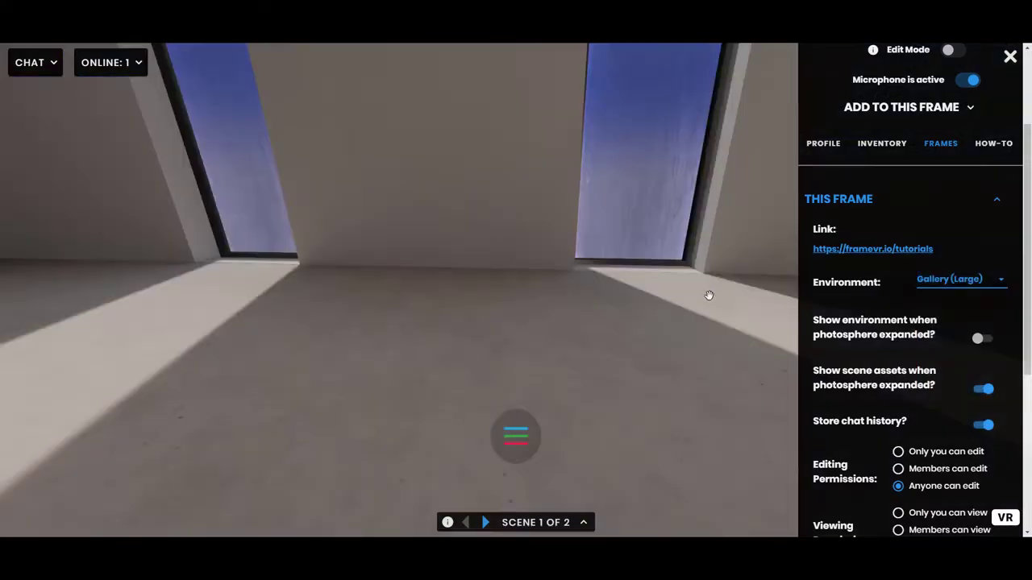
pyautogui.moveTo(505, 300); pyautogui.dragTo(460, 228)
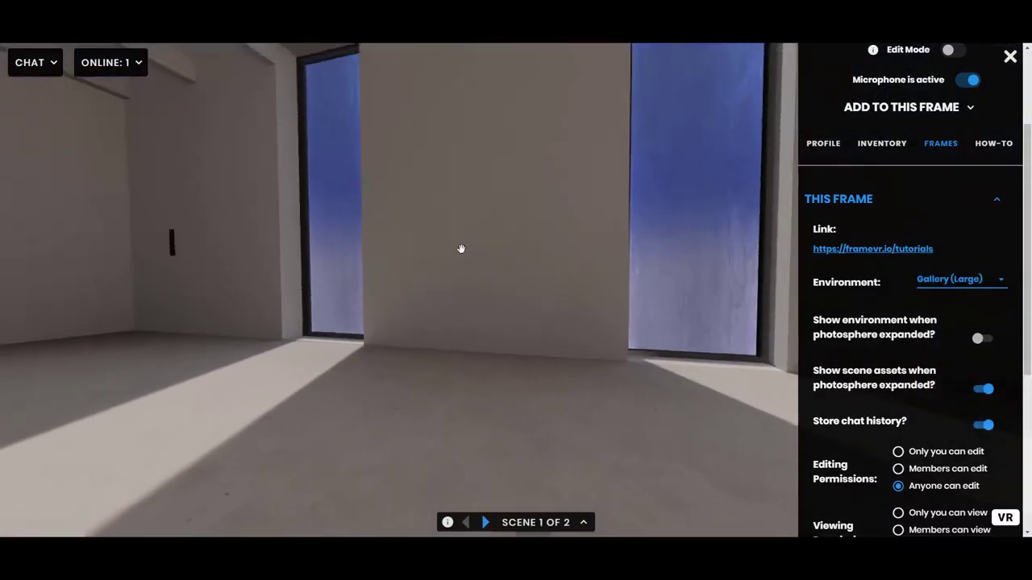
pyautogui.press('w')
pyautogui.moveTo(478, 310); pyautogui.dragTo(596, 254)
pyautogui.moveTo(509, 399); pyautogui.dragTo(362, 412)
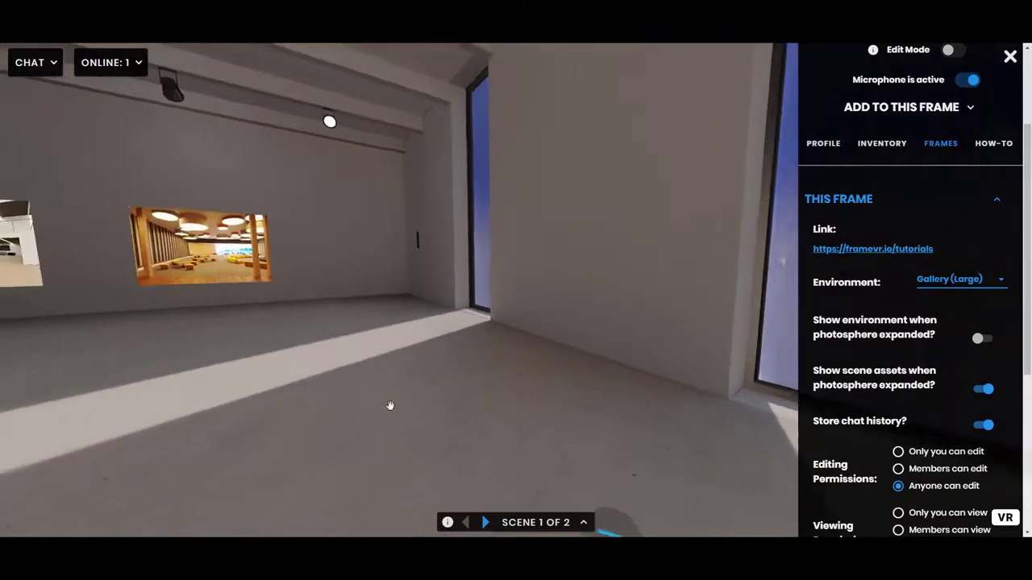
pyautogui.moveTo(412, 387); pyautogui.dragTo(159, 396)
pyautogui.moveTo(355, 392); pyautogui.dragTo(383, 400)
# Step: Add the night sky photosphere from the inventory to the frame
pyautogui.click(877, 146)
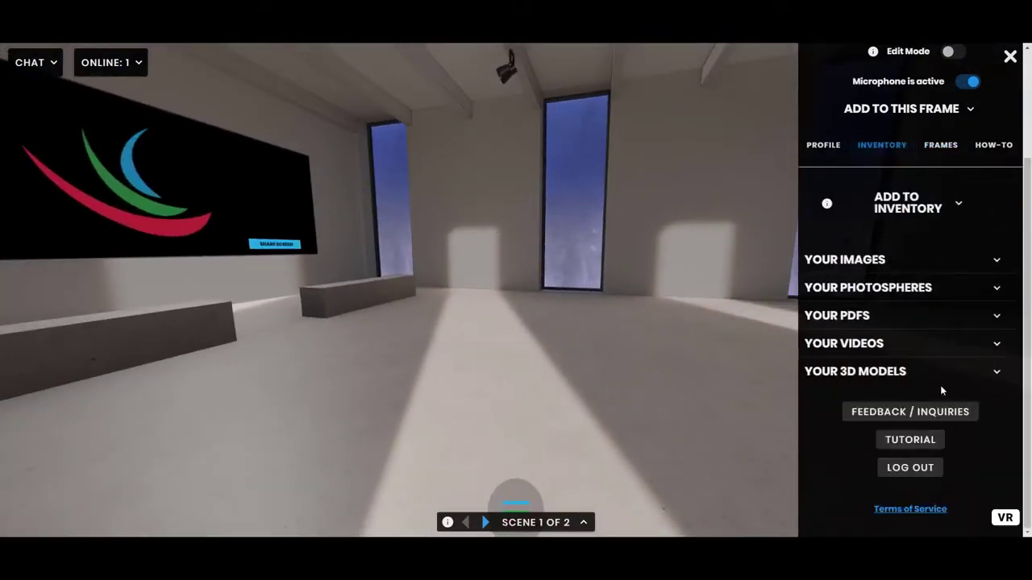
pyautogui.click(867, 288)
pyautogui.scroll(-1, 898, 369)
pyautogui.click(982, 356)
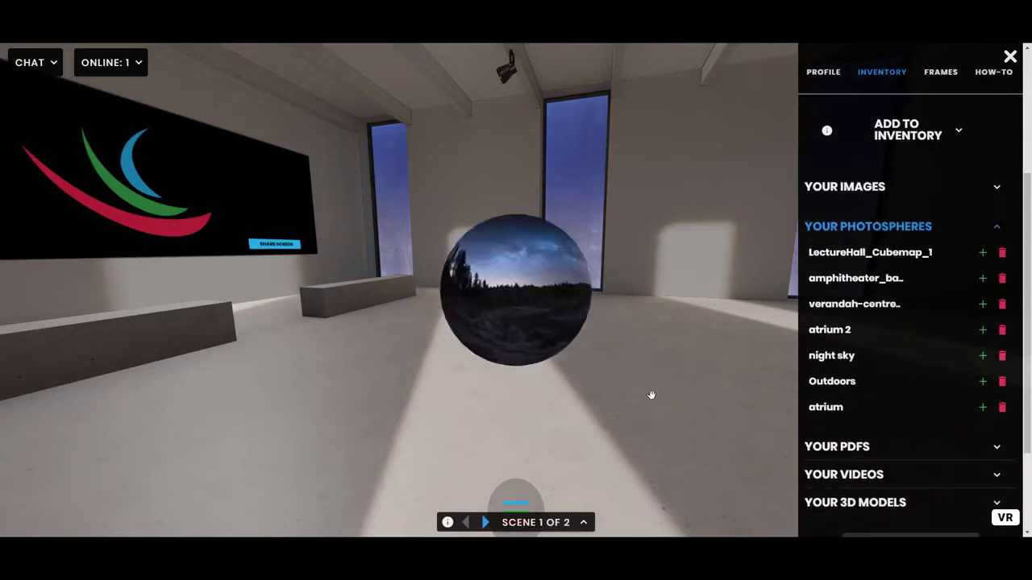
# Step: Enable showing the environment when the photosphere is expanded, and enter the night sky sphere
pyautogui.moveTo(654, 390); pyautogui.dragTo(734, 366)
pyautogui.press('d')
pyautogui.click(935, 72)
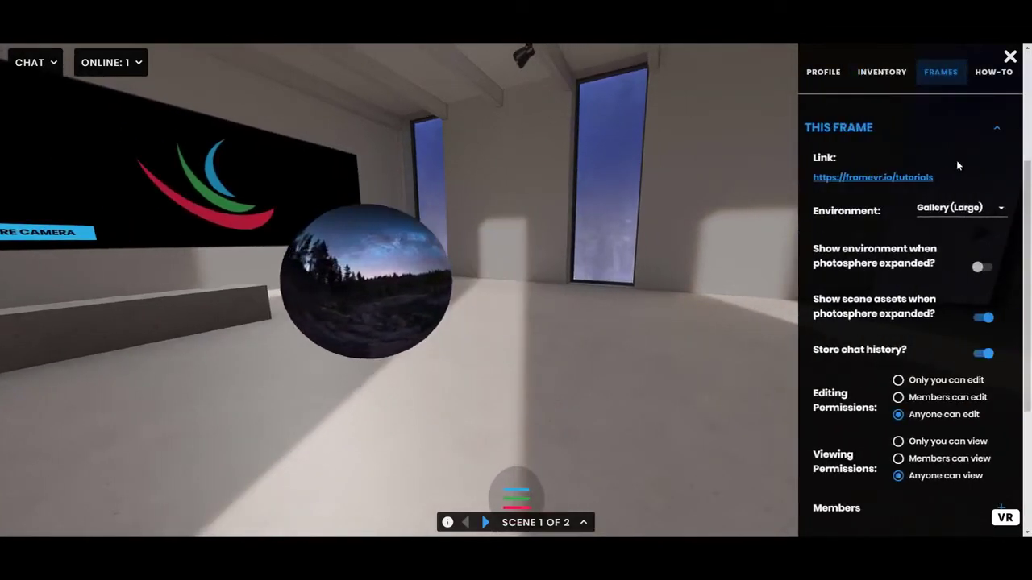
pyautogui.moveTo(580, 304); pyautogui.dragTo(512, 327)
pyautogui.press('s')
pyautogui.press('d')
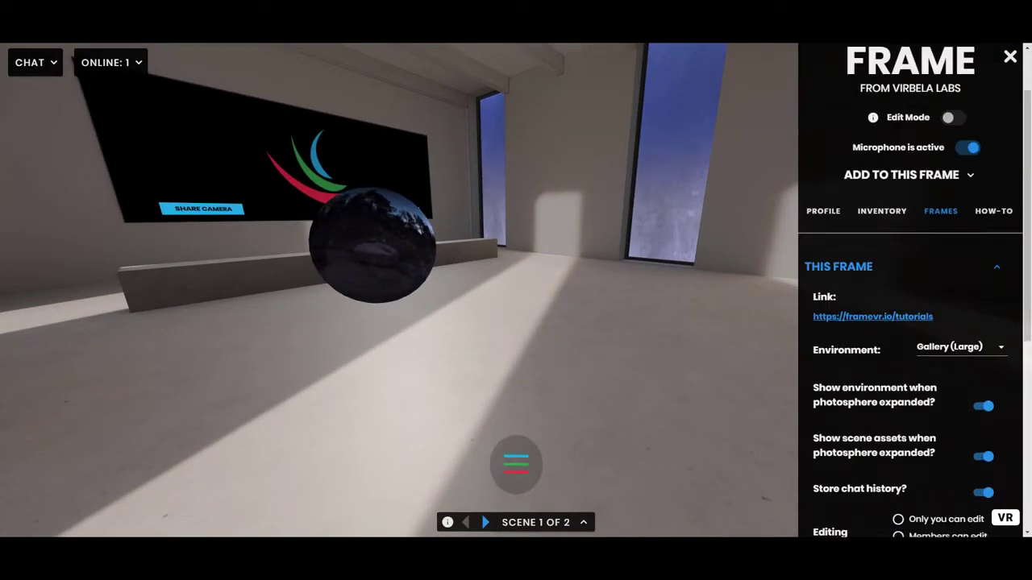
pyautogui.click(400, 277)
# Step: Walk around the large gallery and examine the night sky photosphere through its windows
pyautogui.moveTo(553, 377); pyautogui.dragTo(658, 355)
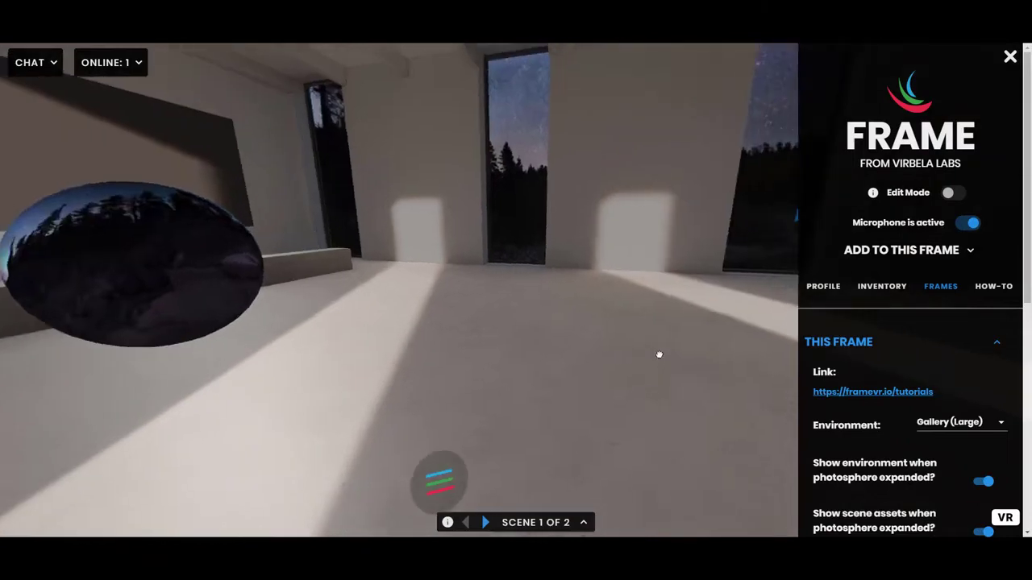
pyautogui.press('w')
pyautogui.press('w')
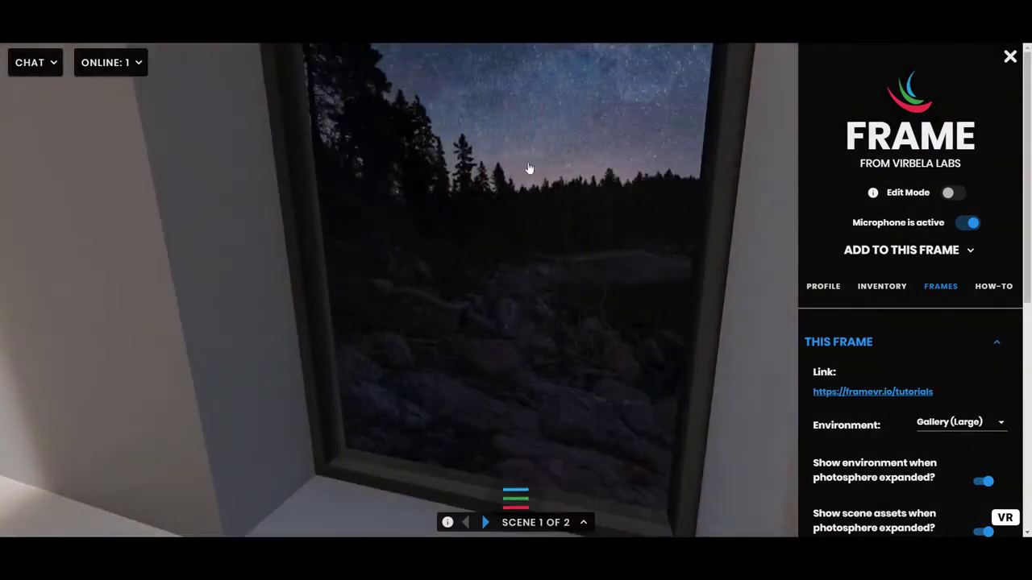
pyautogui.press('s')
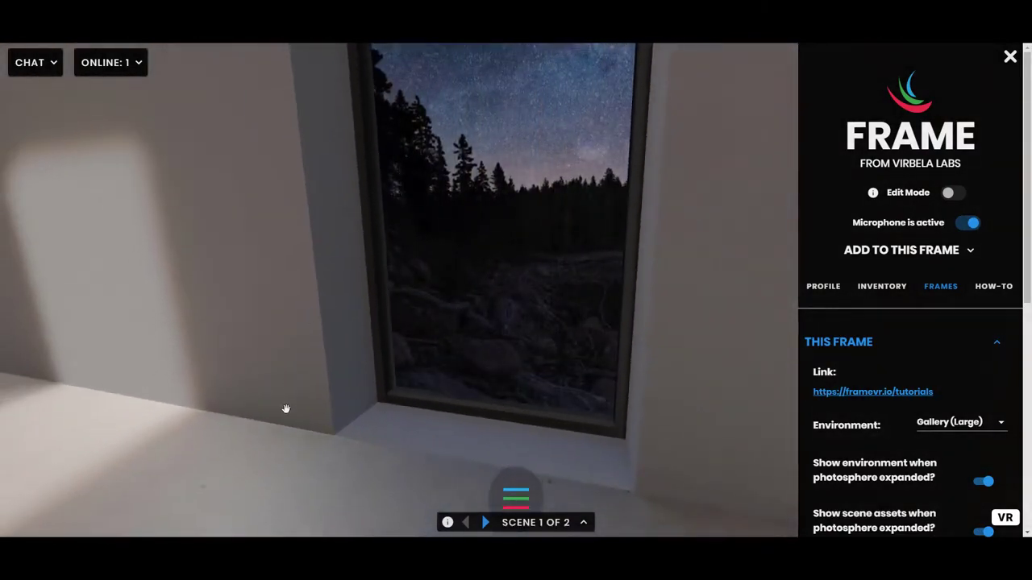
pyautogui.press('s')
pyautogui.moveTo(387, 440); pyautogui.dragTo(361, 370)
pyautogui.press('w')
pyautogui.press('s')
pyautogui.press('w')
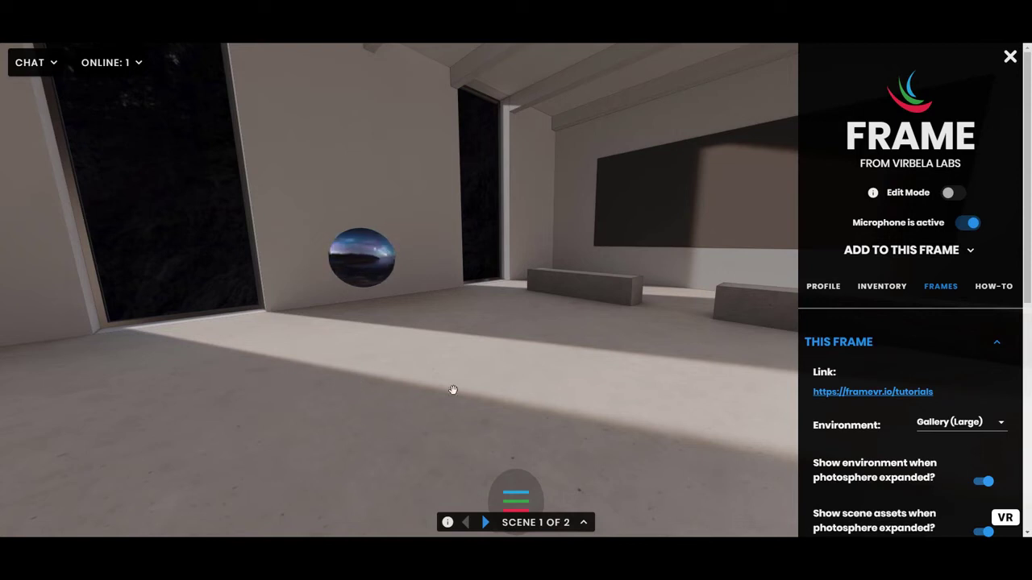
pyautogui.moveTo(454, 361); pyautogui.dragTo(465, 358)
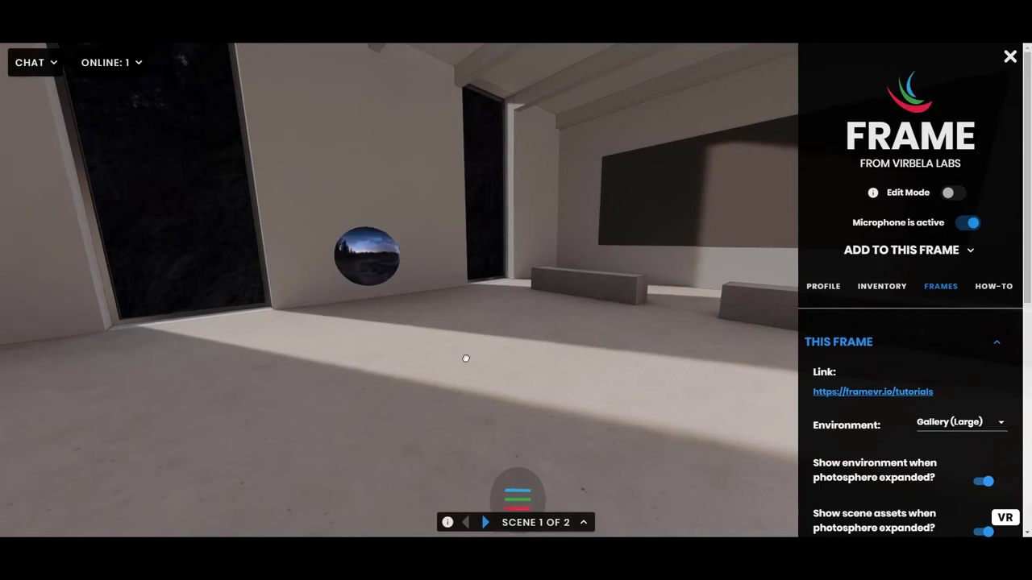